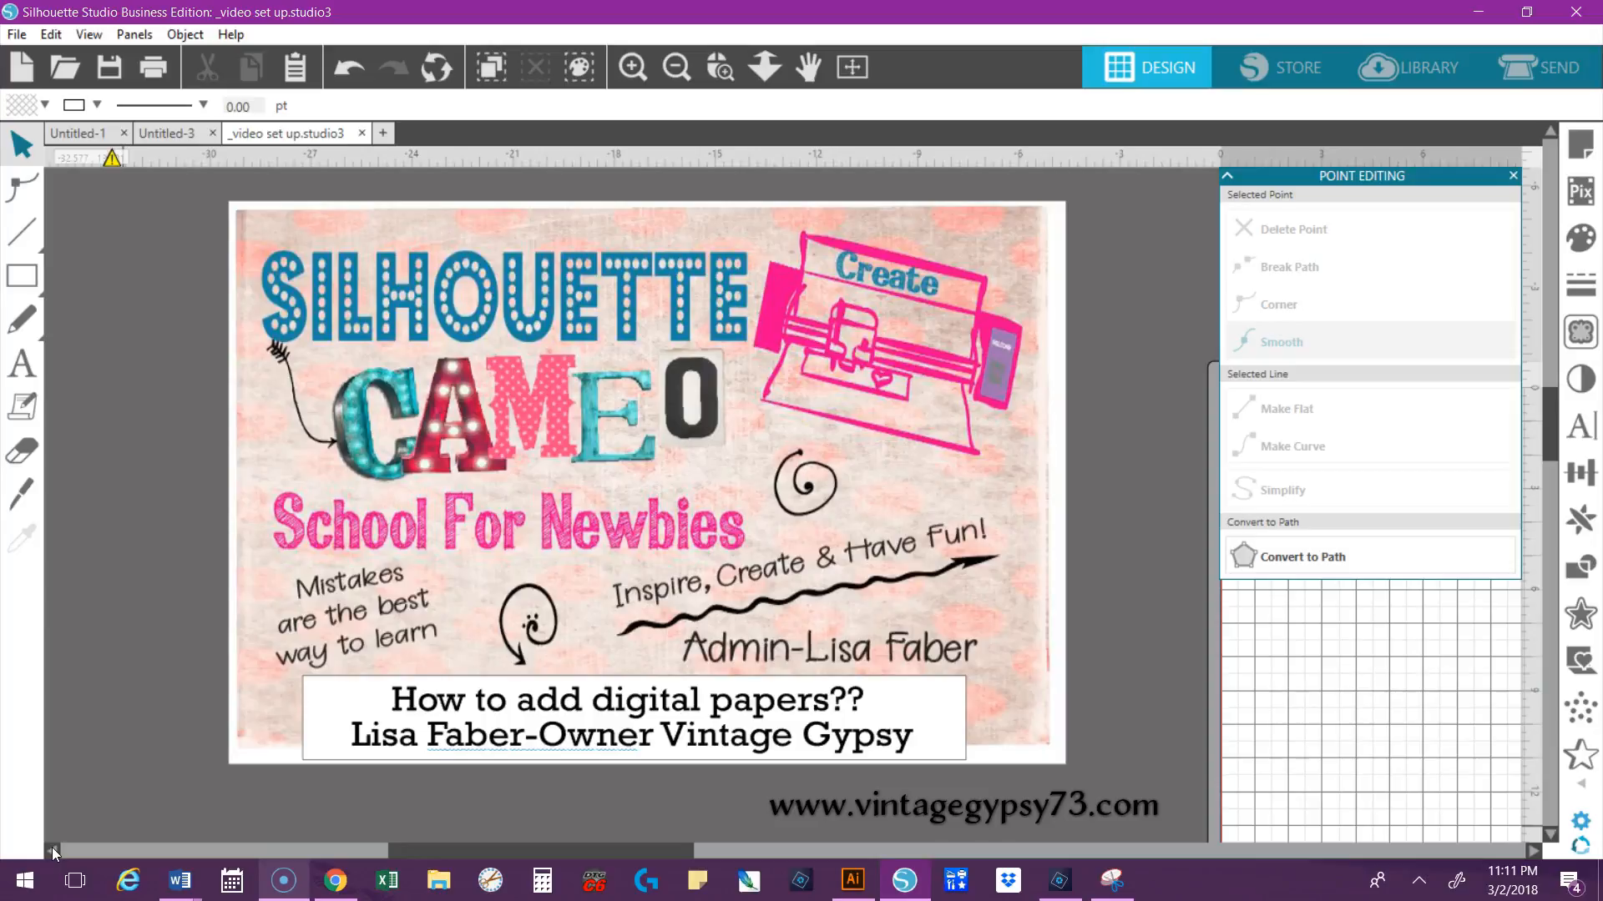
# - Open the library and bring up the beginning of its folder tree with the Local User and cloud account sections
pyautogui.click(1444, 74)
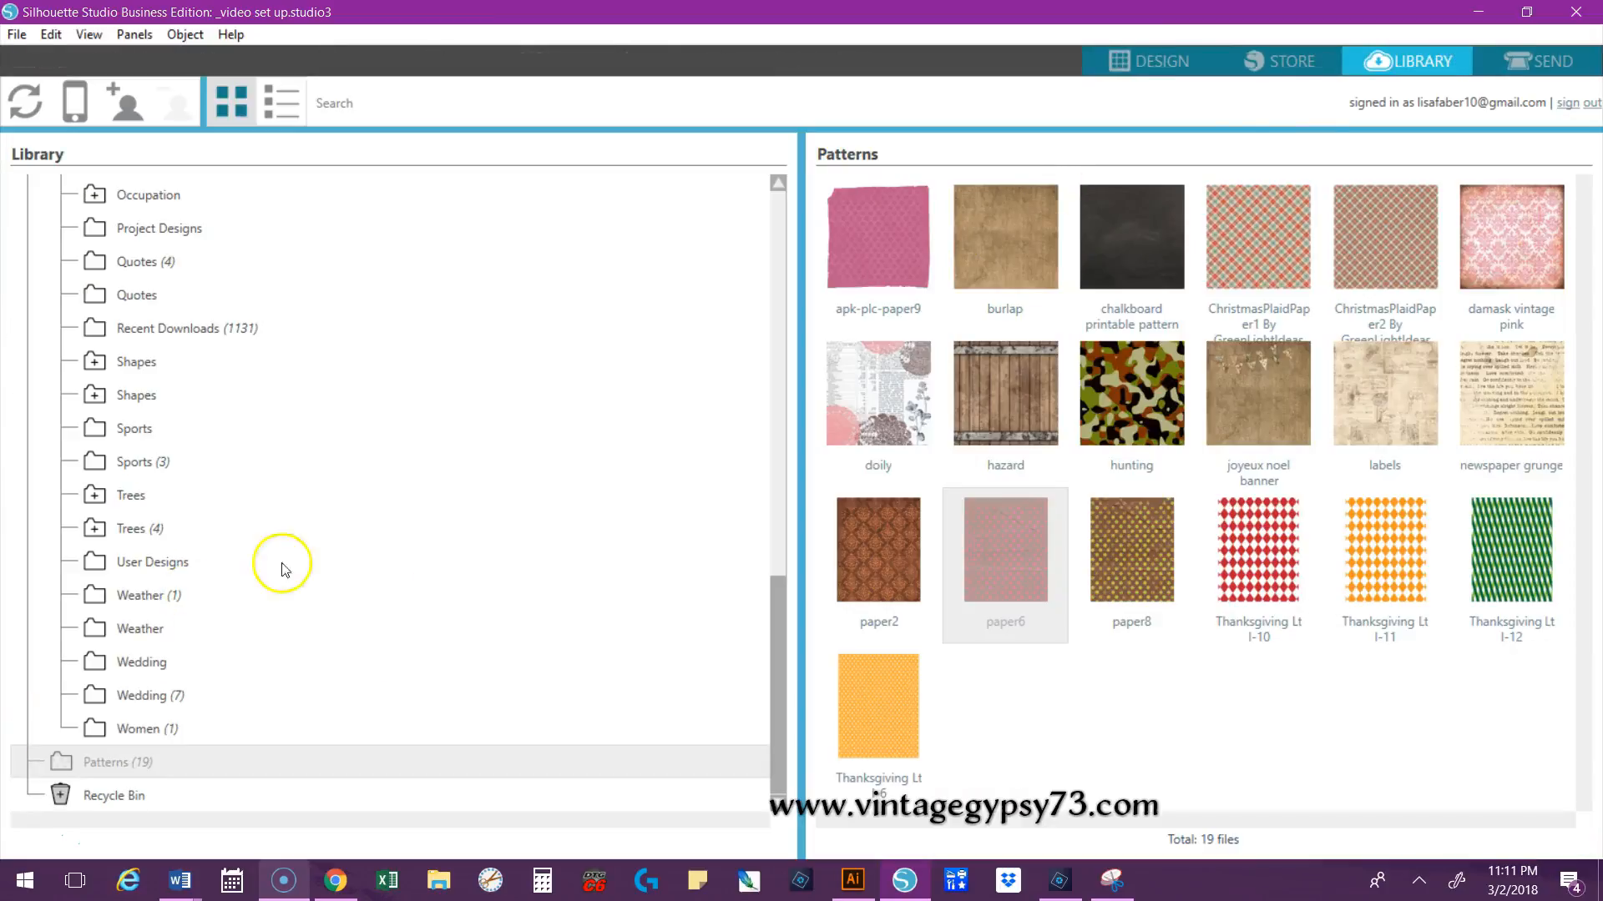
pyautogui.scroll(4, 473, 472)
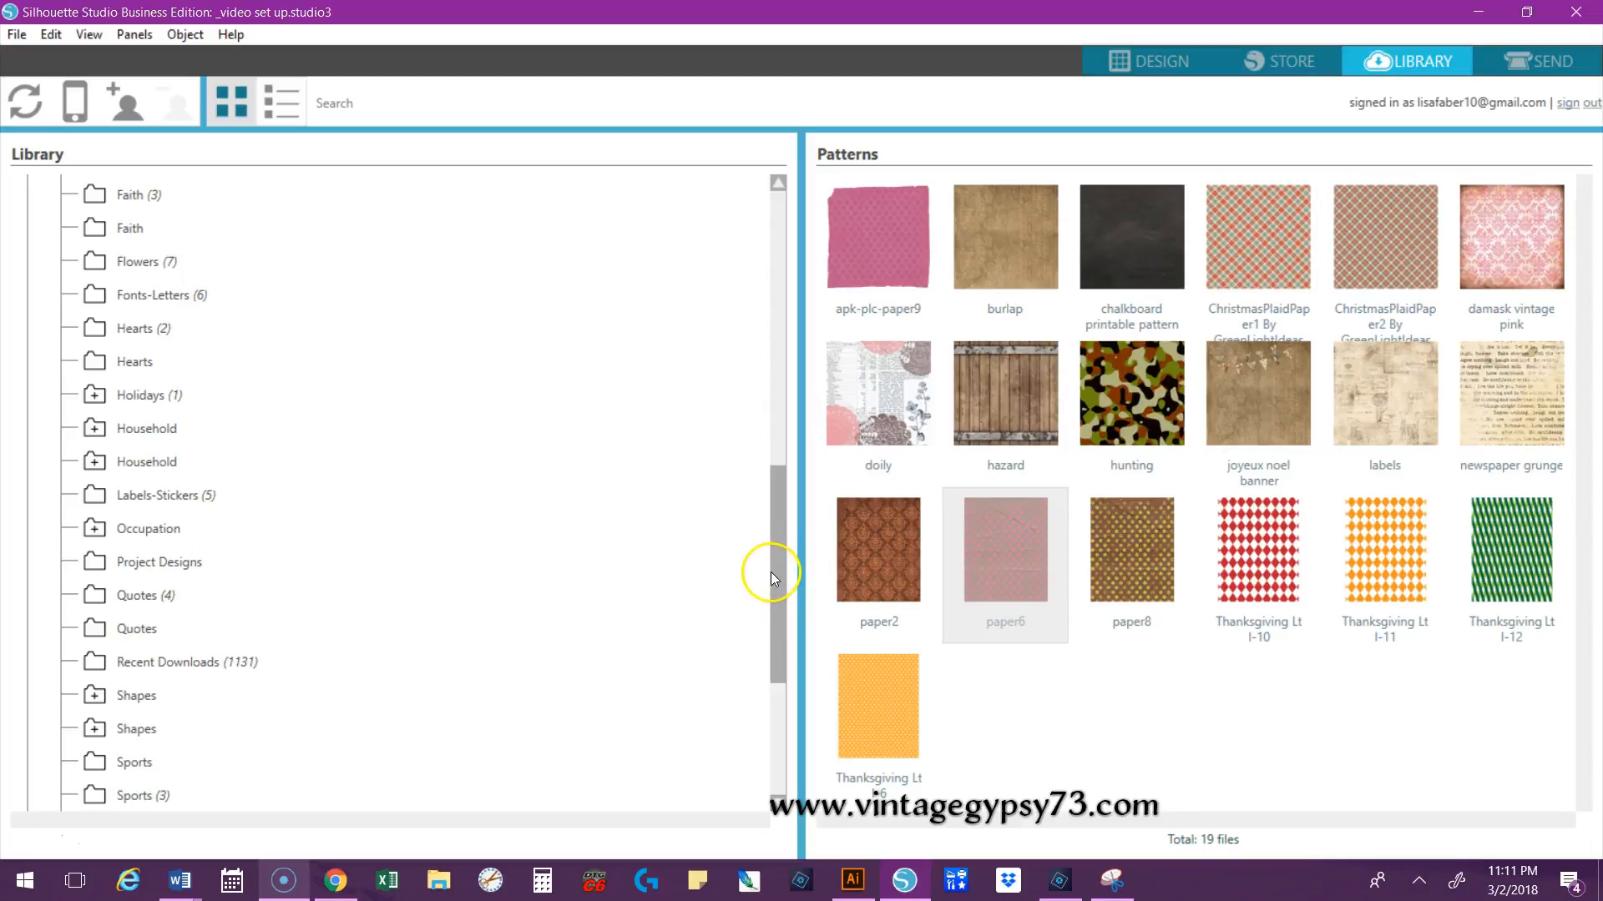
pyautogui.moveTo(777, 572); pyautogui.dragTo(618, 282)
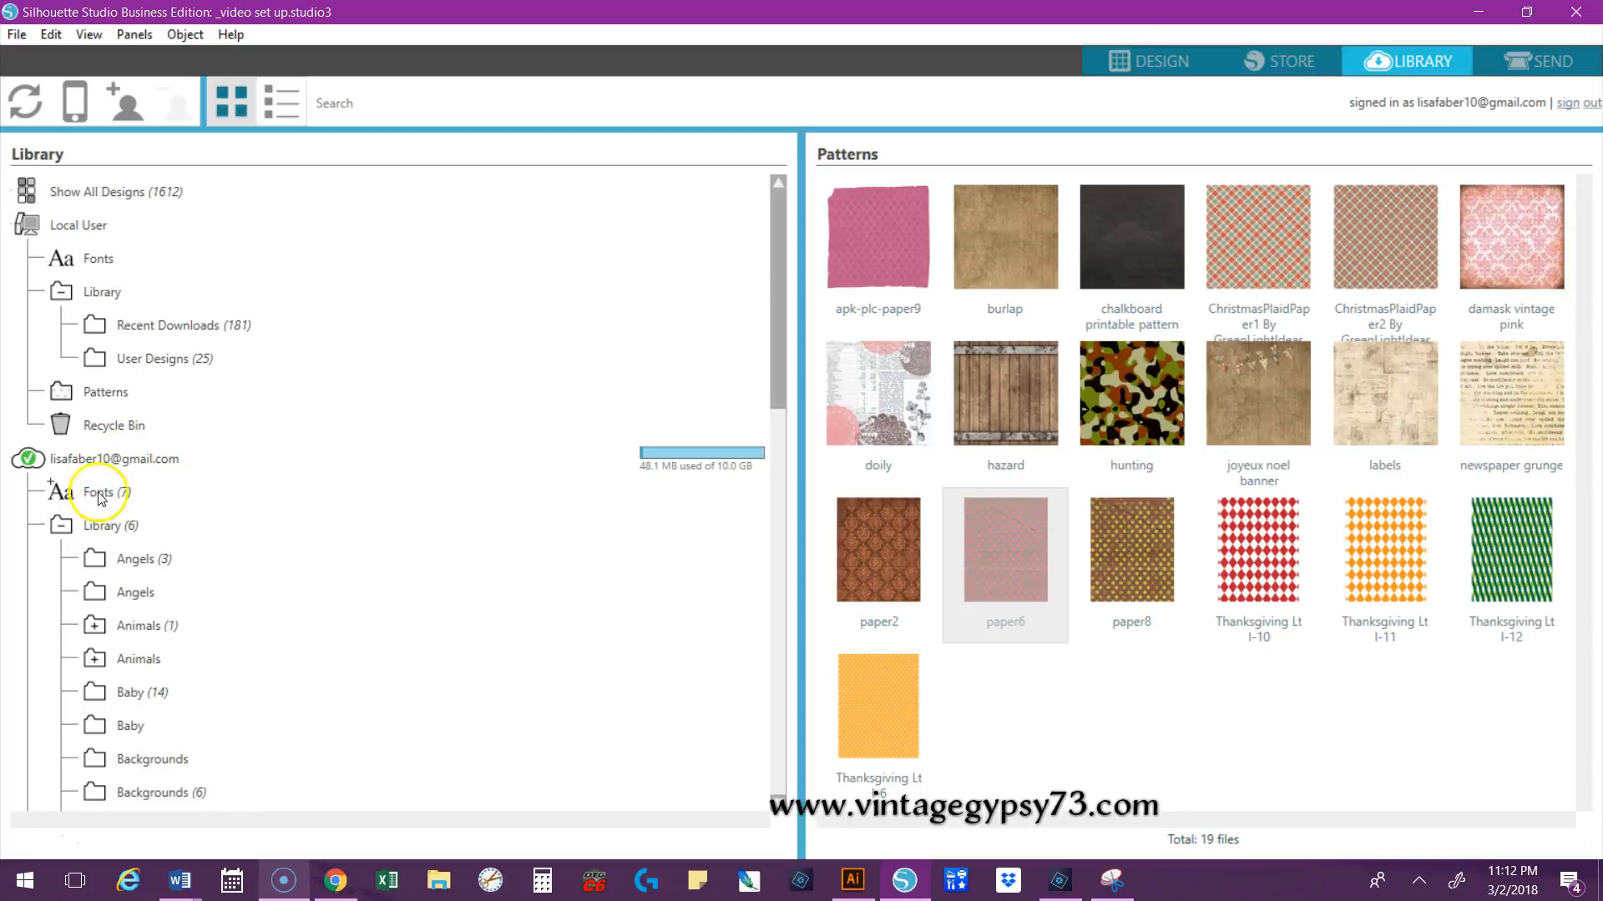
# - Collapse and re-expand the cloud account's folder tree in the library
pyautogui.moveTo(32, 465)
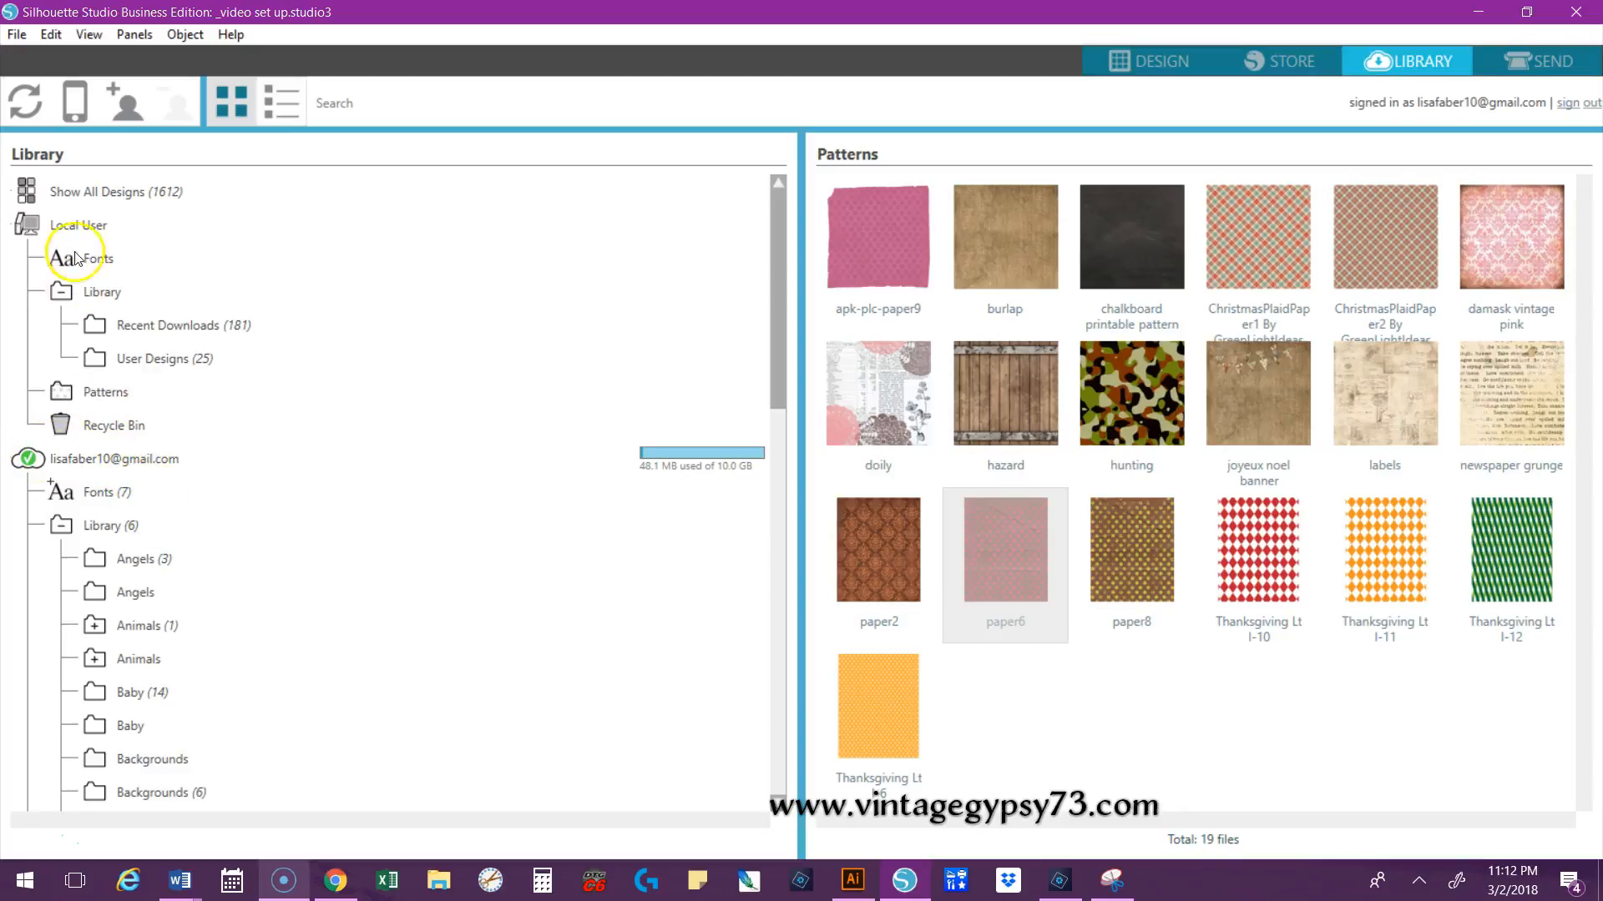
pyautogui.click(105, 459)
pyautogui.click(28, 459)
pyautogui.click(29, 458)
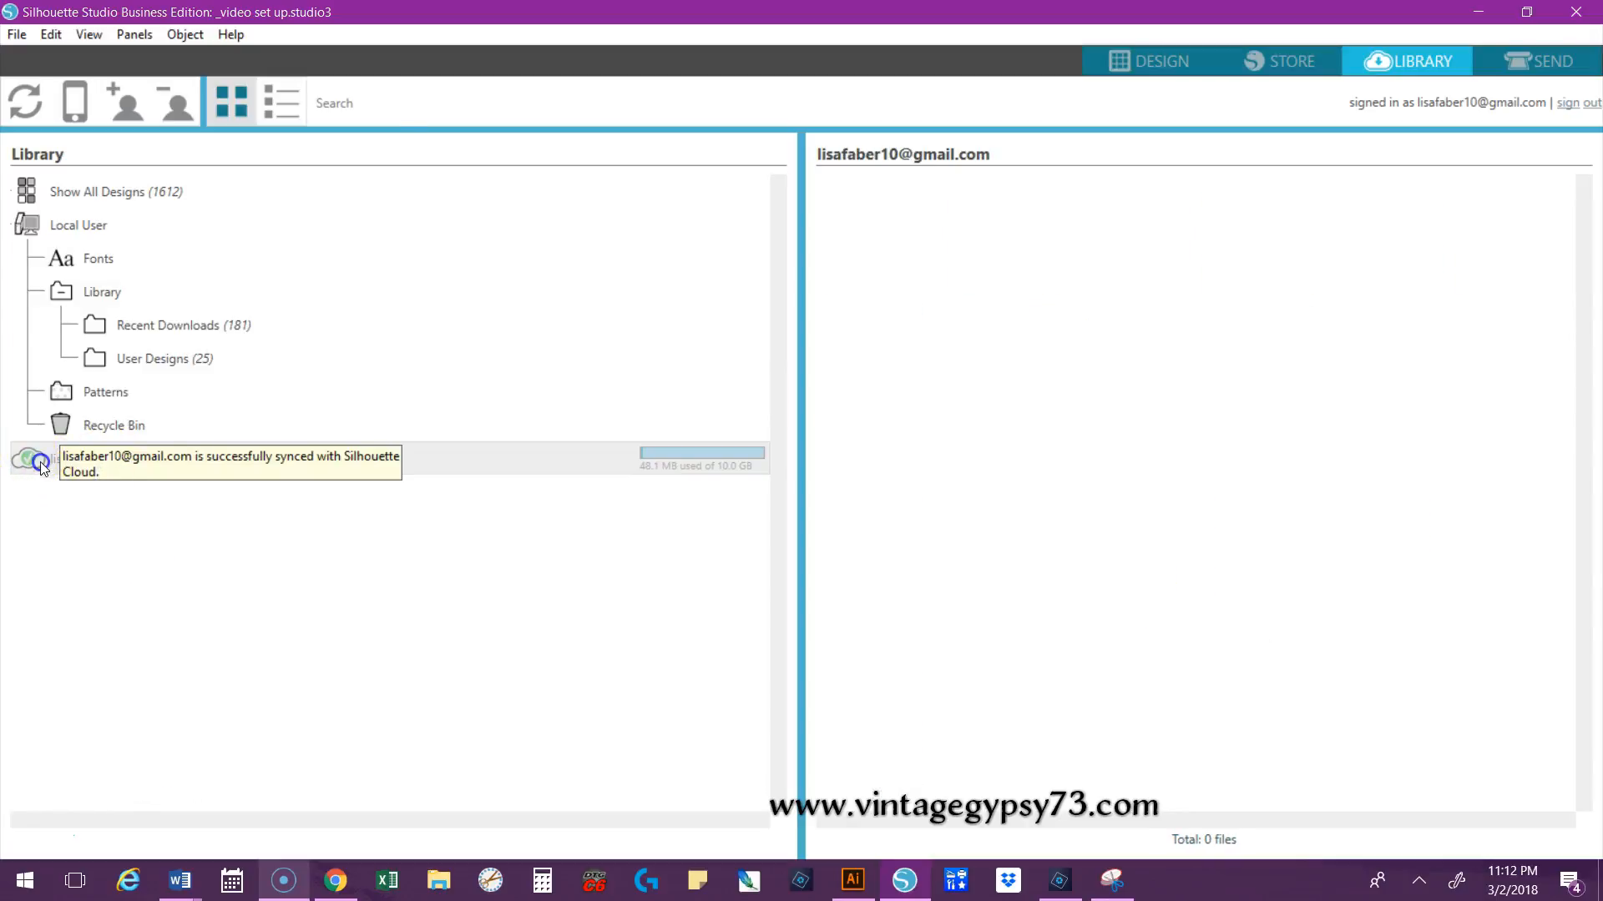
pyautogui.click(40, 463)
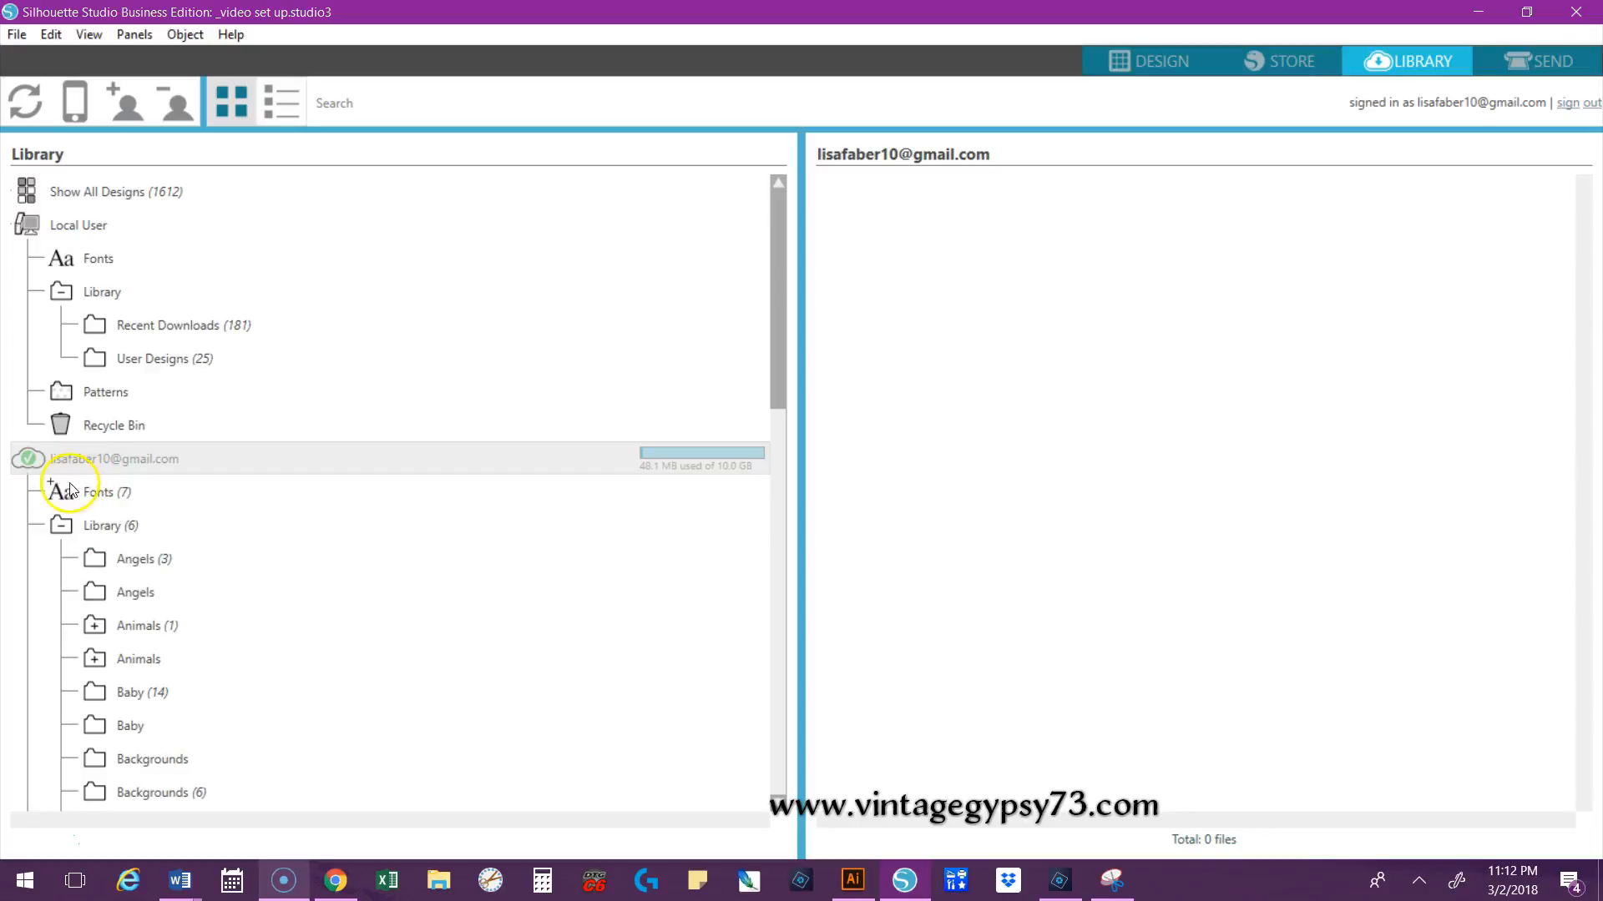
pyautogui.click(34, 465)
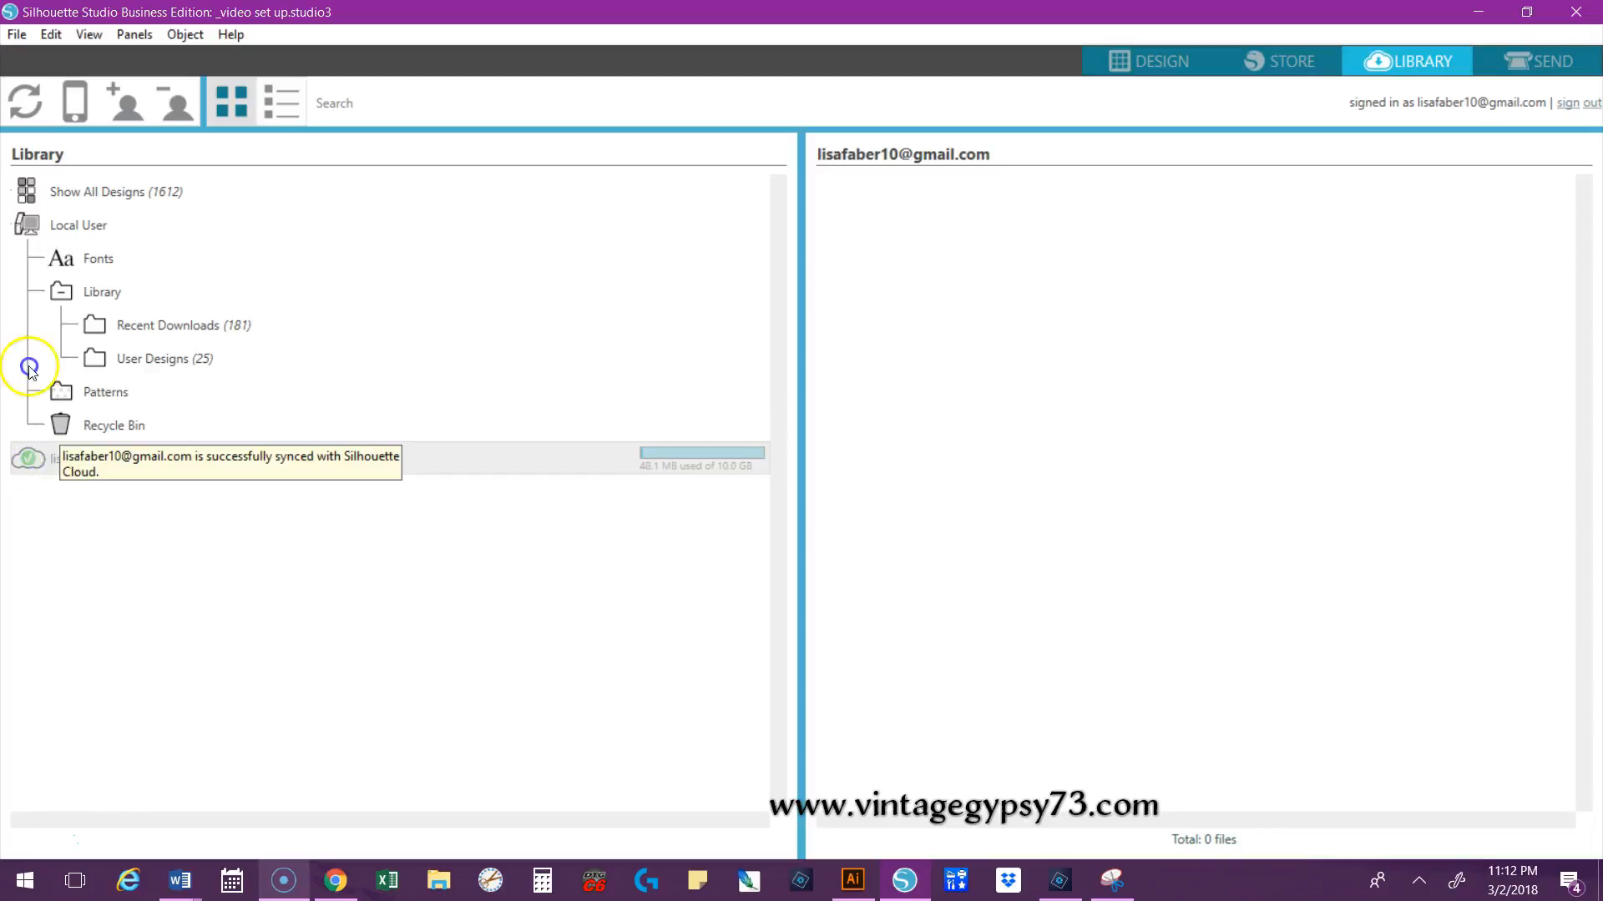
pyautogui.click(40, 459)
# - Open the cloud account's Patterns folder and dismiss the Facebook notification
pyautogui.scroll(-6, 154, 501)
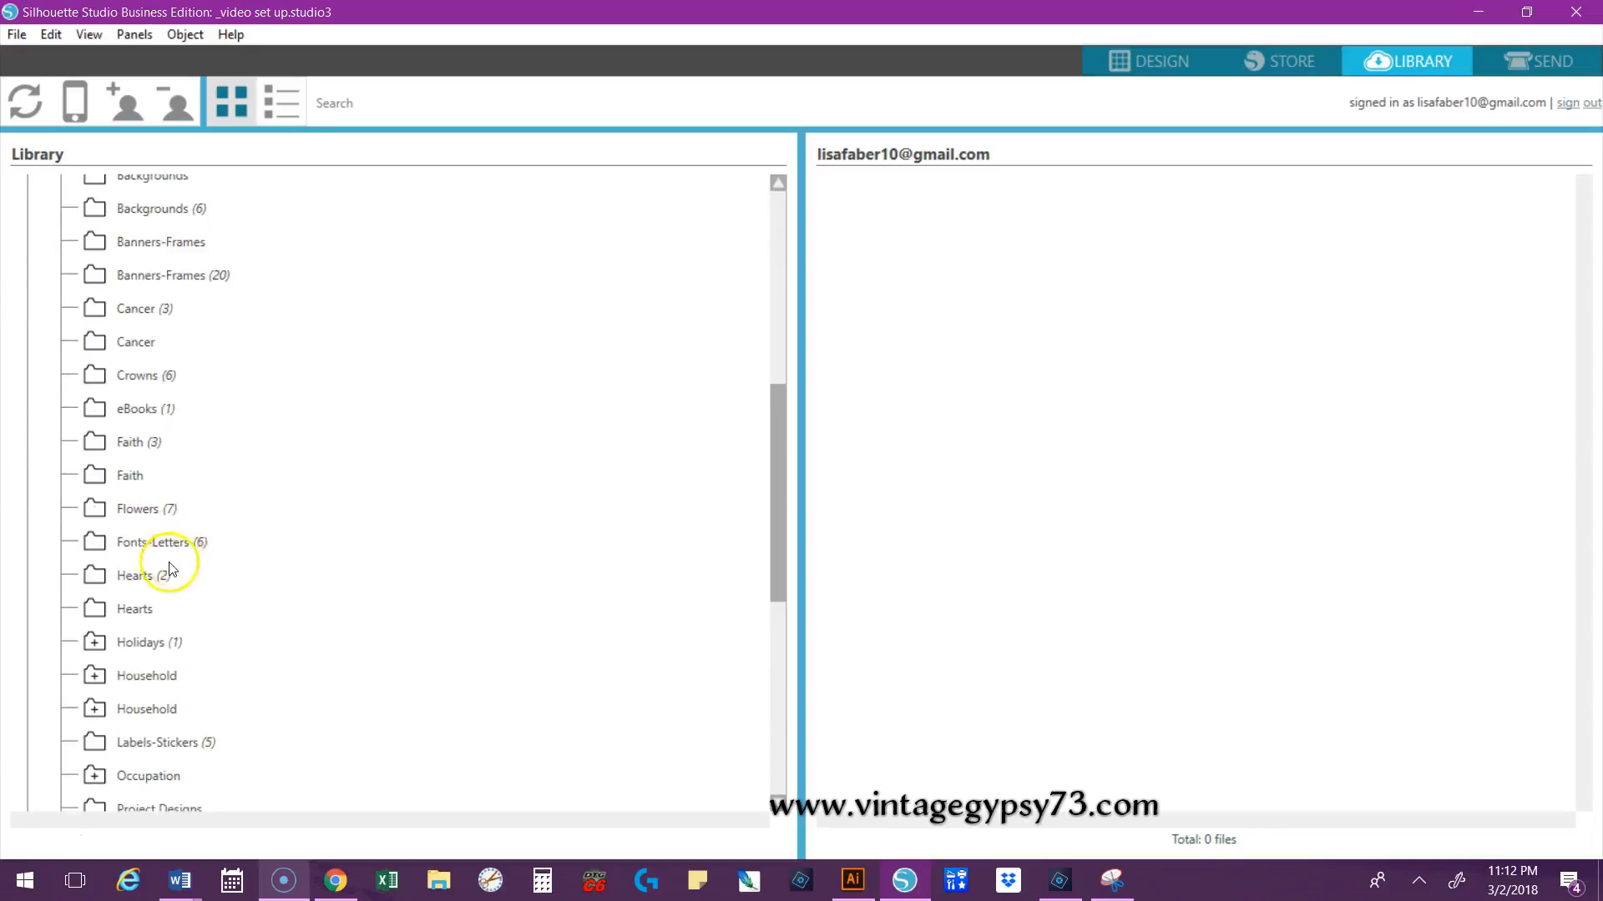
pyautogui.scroll(-6, 169, 570)
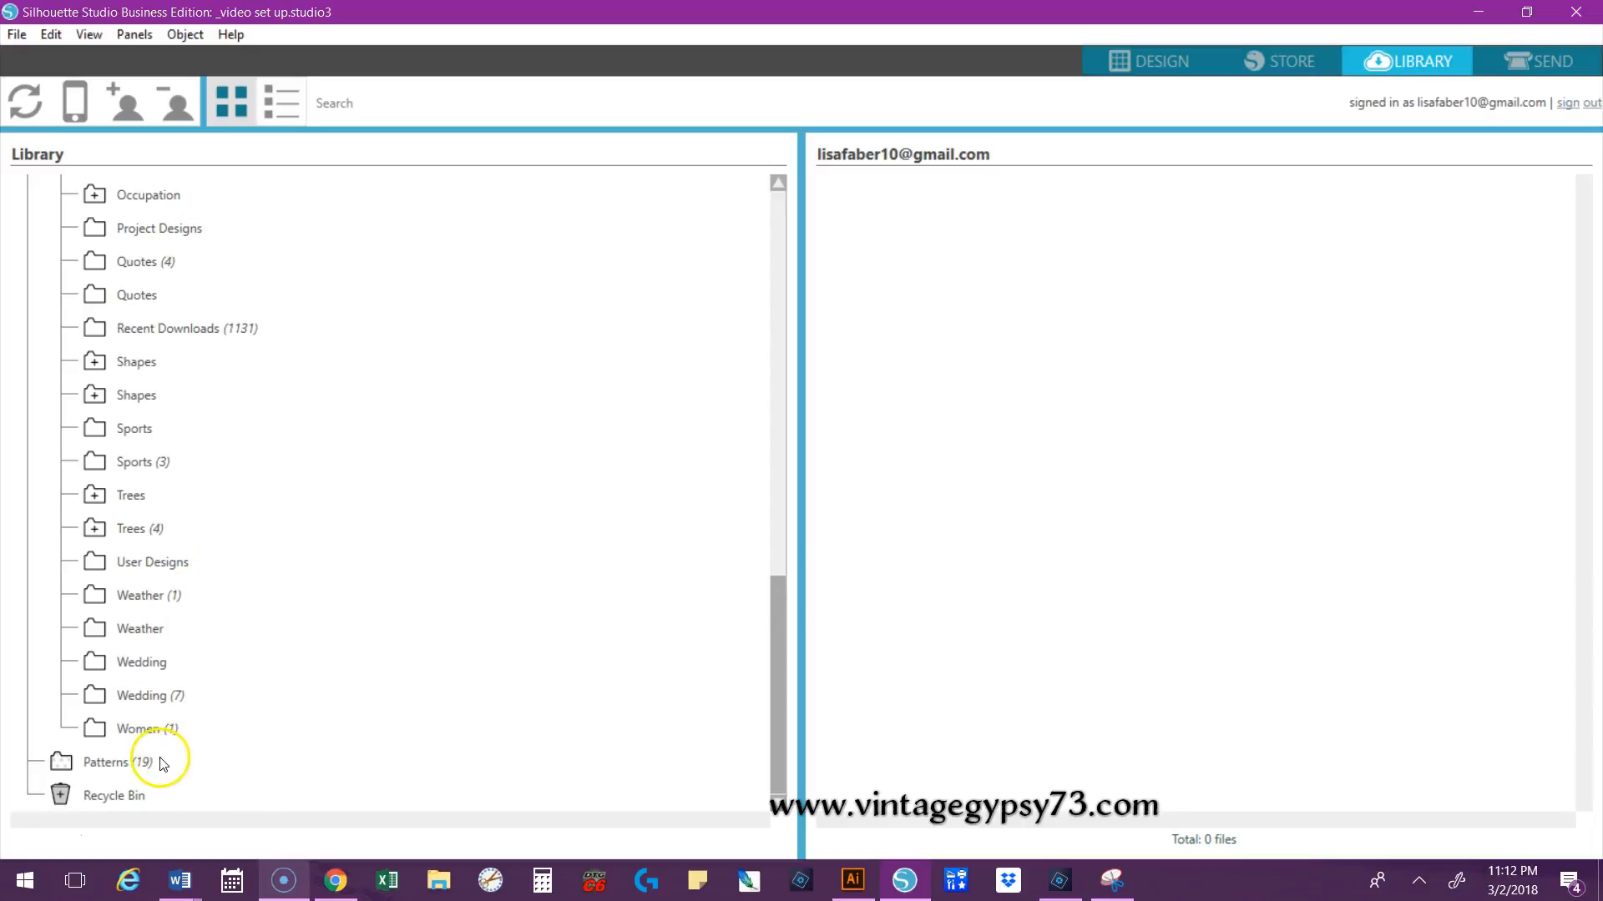
pyautogui.click(111, 755)
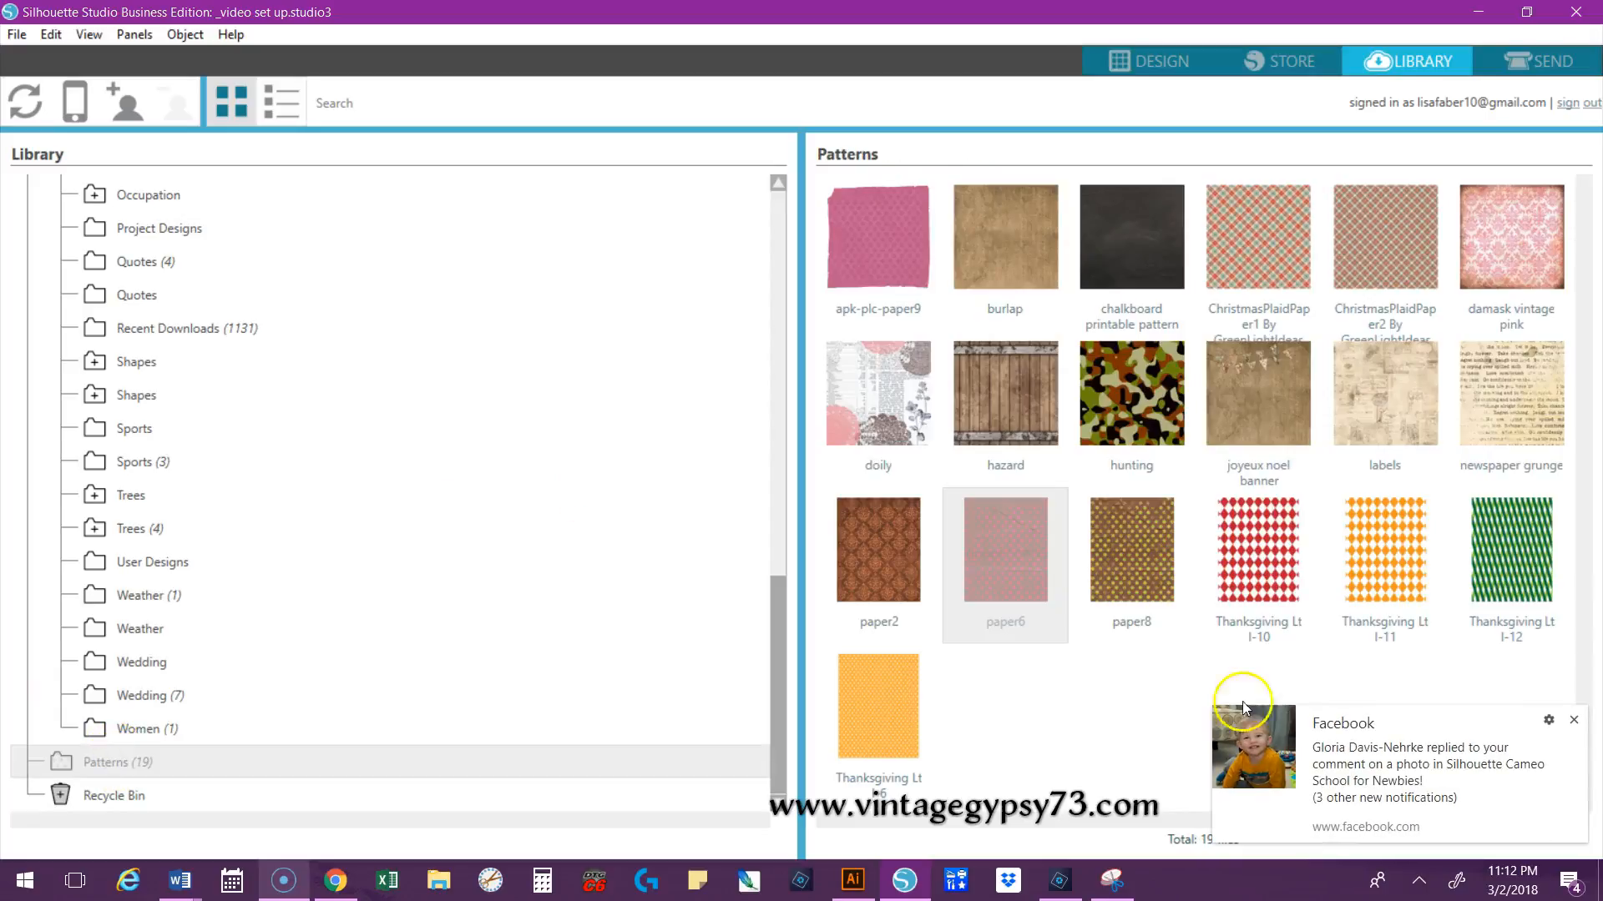
pyautogui.click(1574, 723)
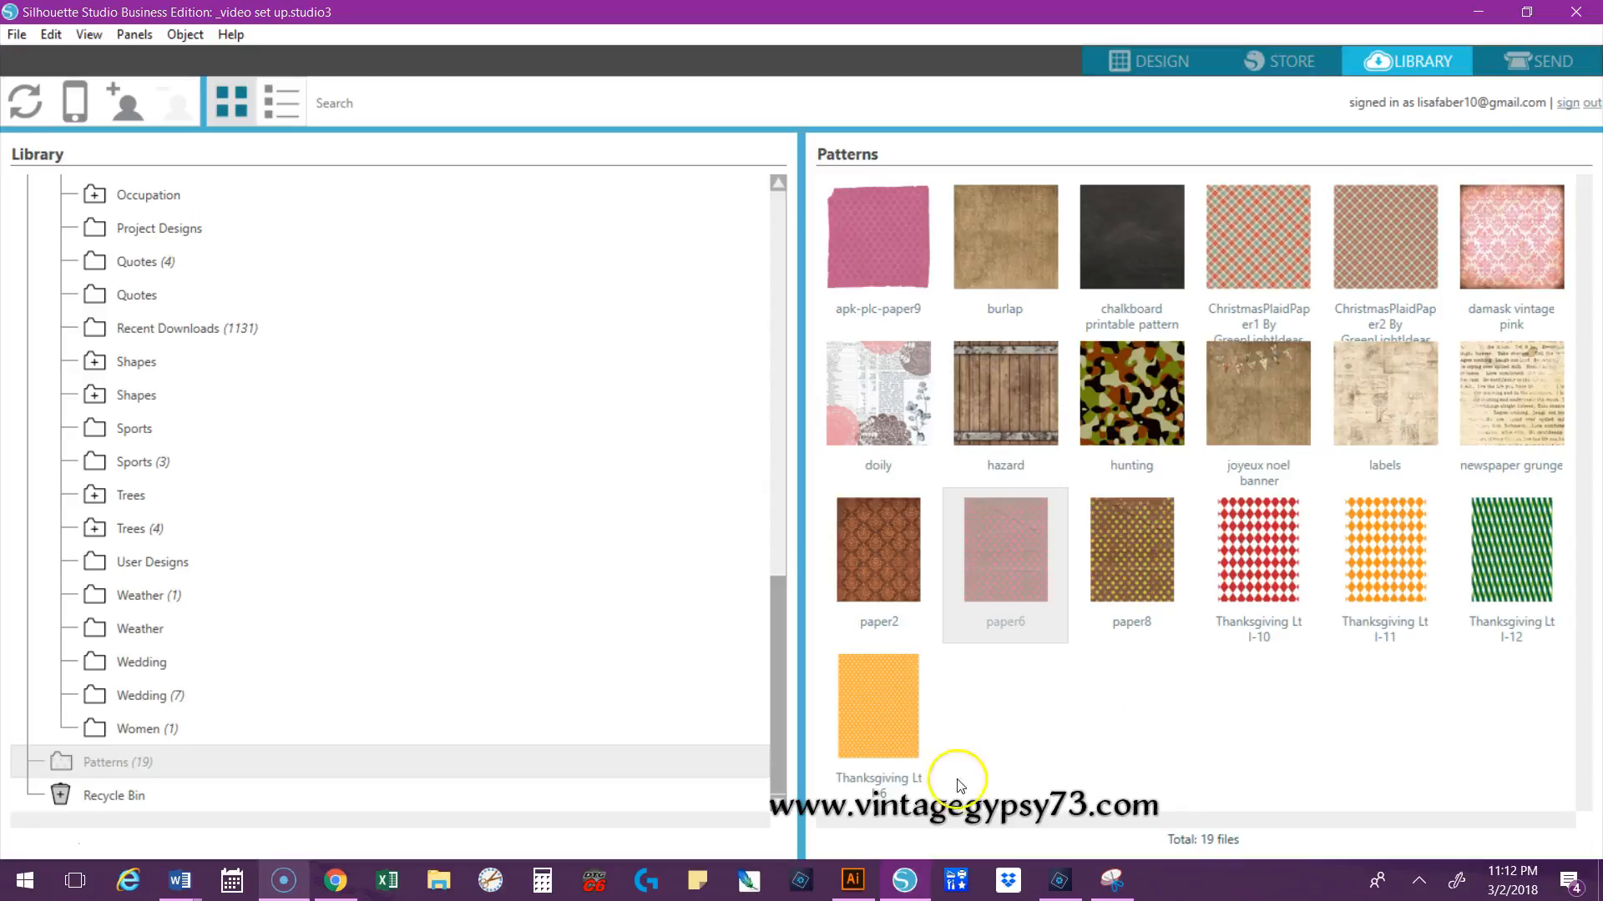
# - Open Dropbox's circus folder in File Explorer and place its window beside the library's Patterns contents
pyautogui.click(441, 883)
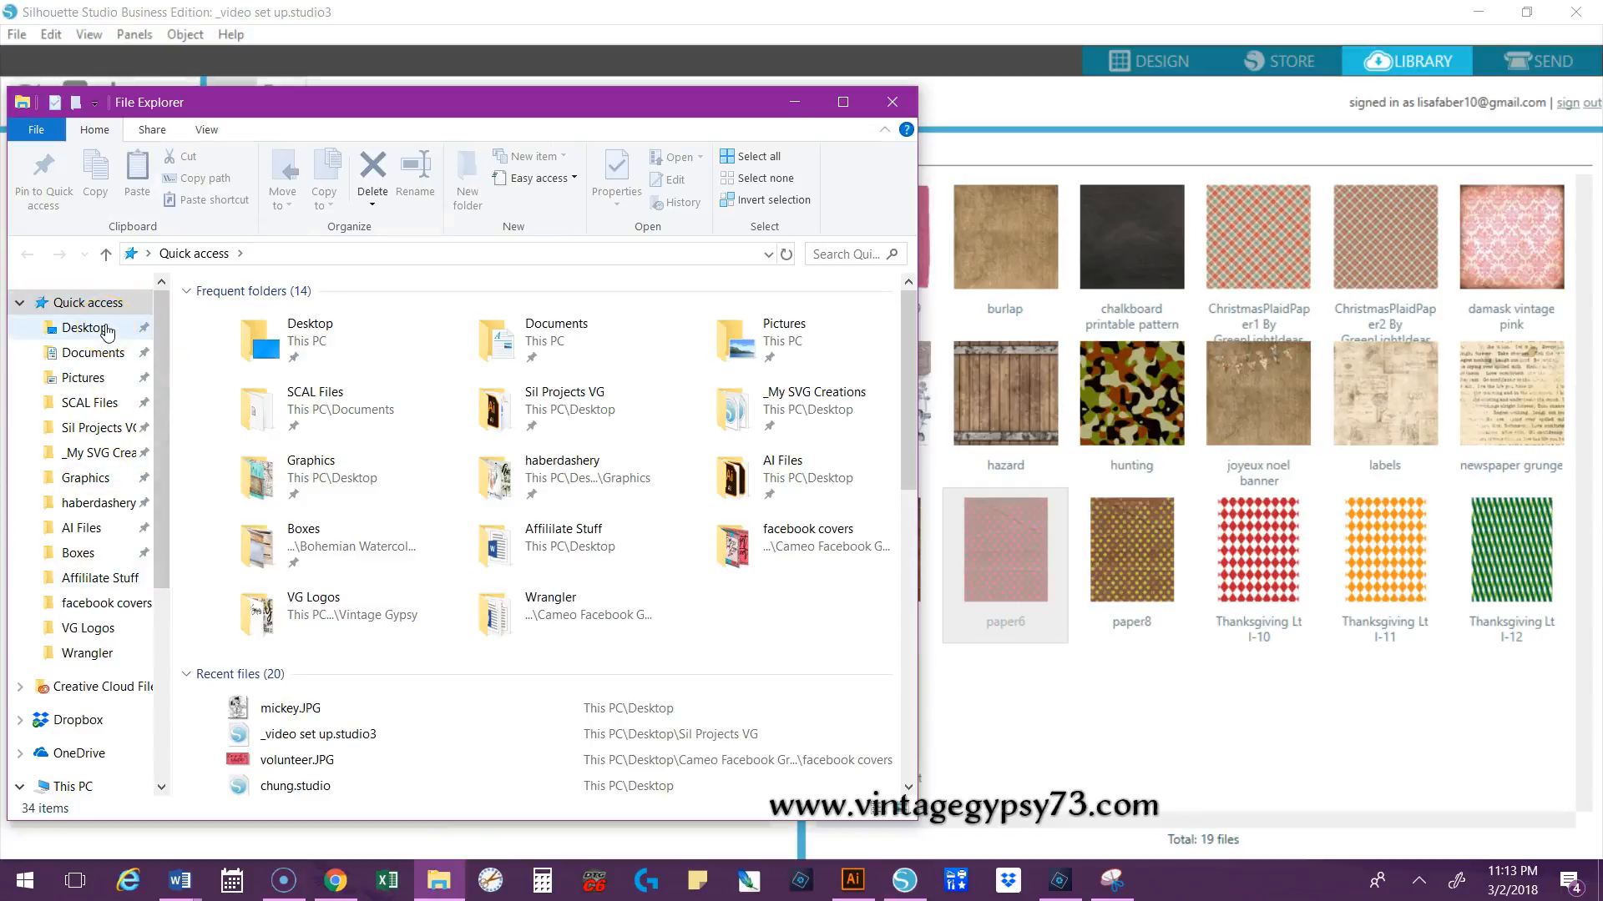
pyautogui.click(64, 732)
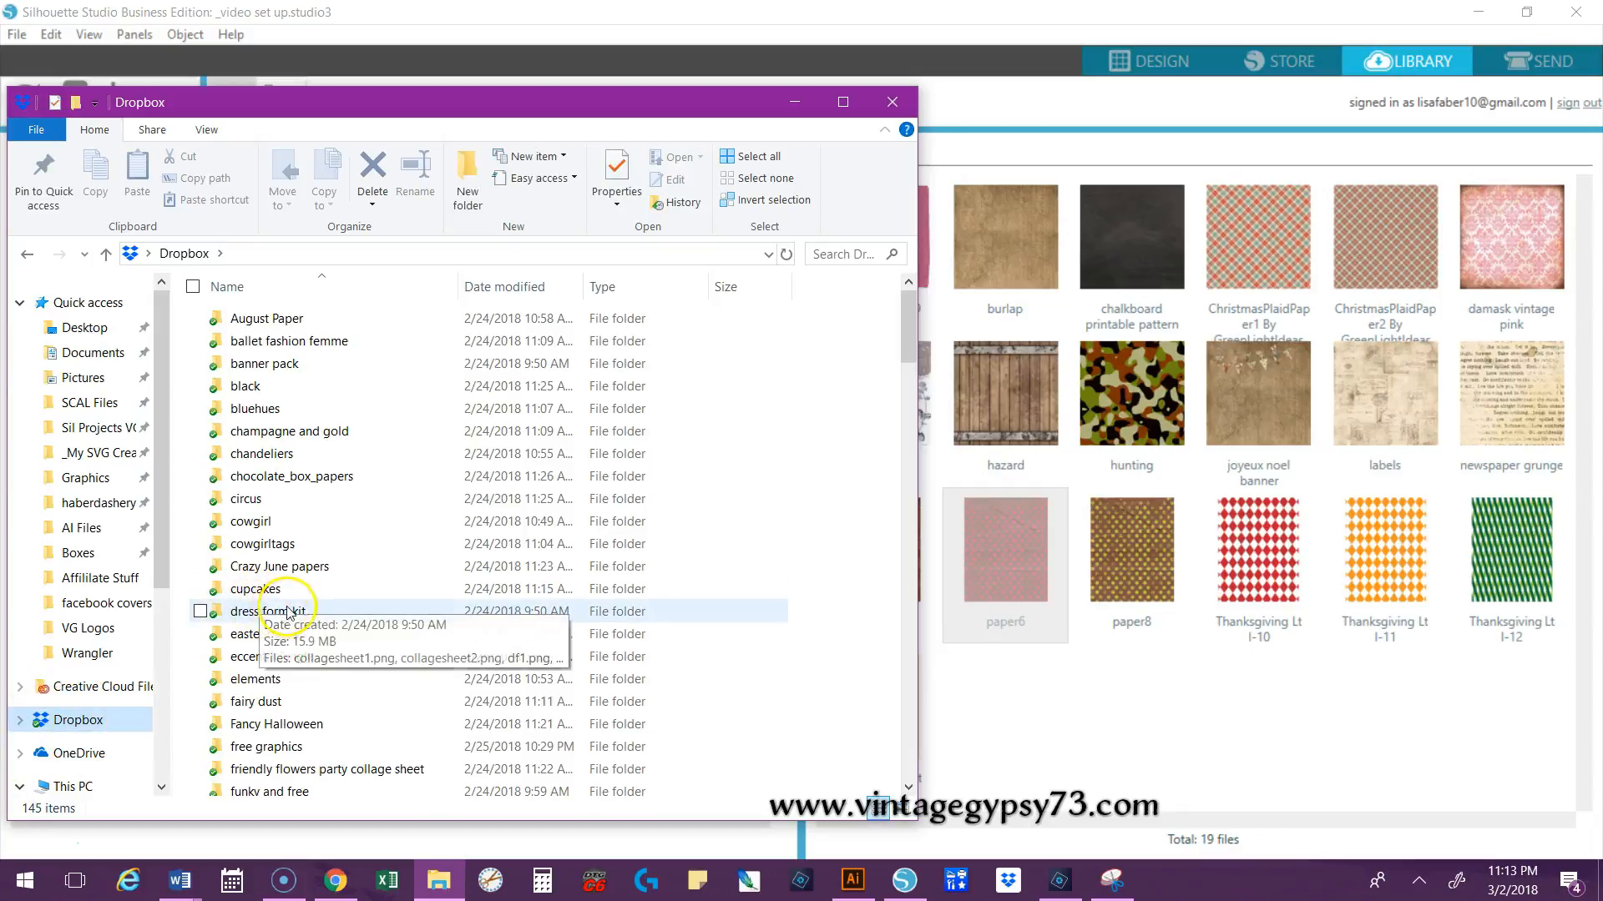
pyautogui.doubleClick(308, 499)
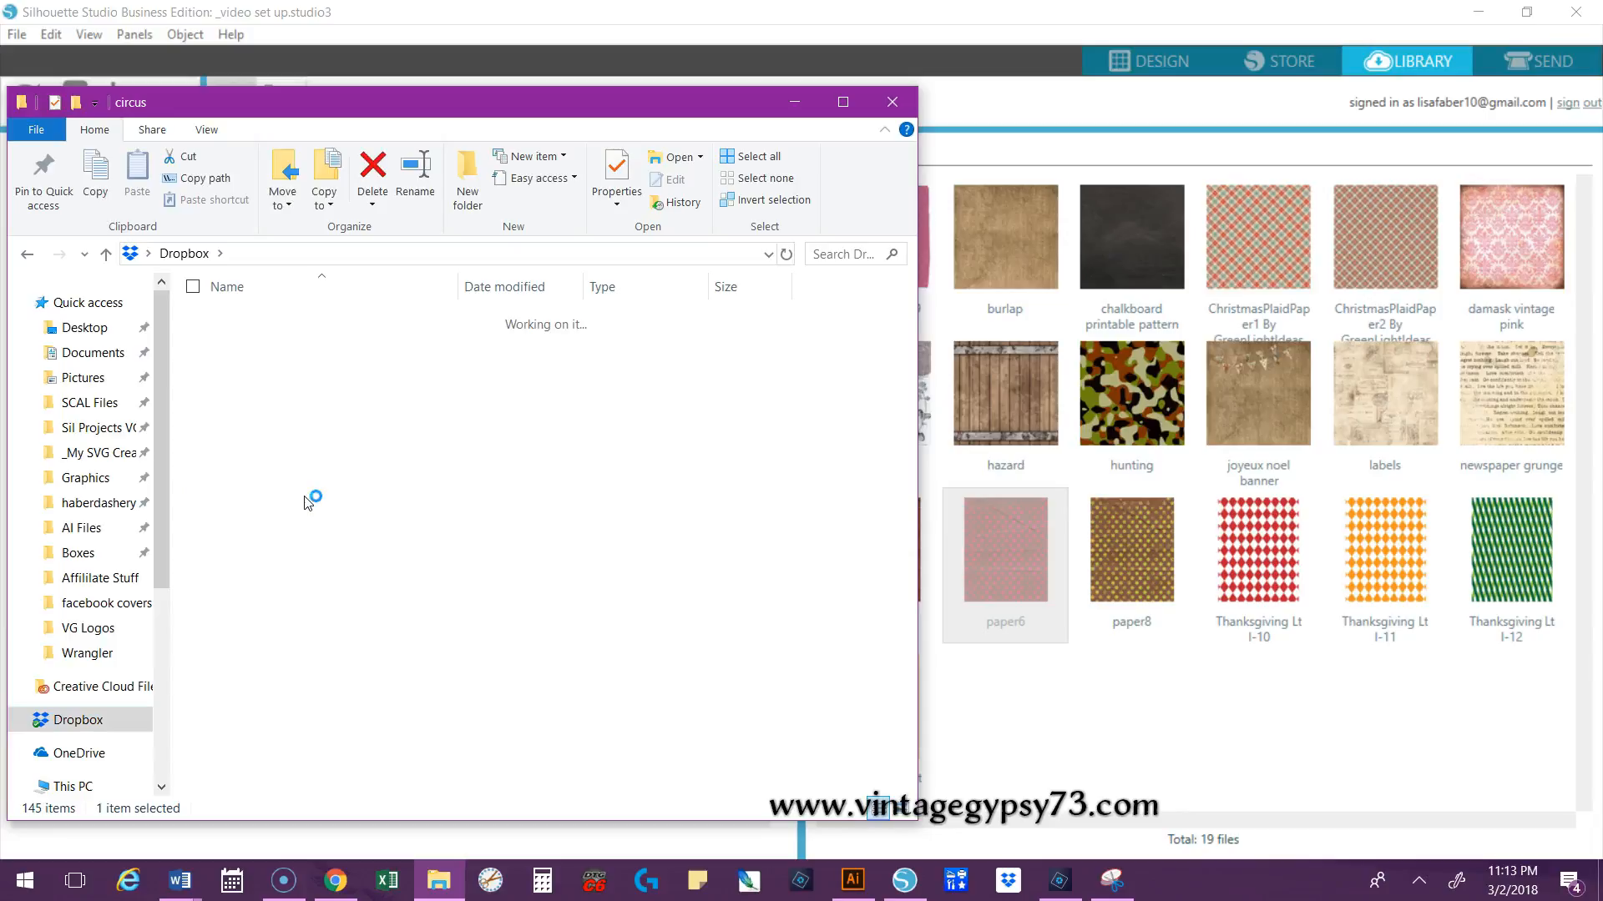
pyautogui.moveTo(589, 102); pyautogui.dragTo(442, 61)
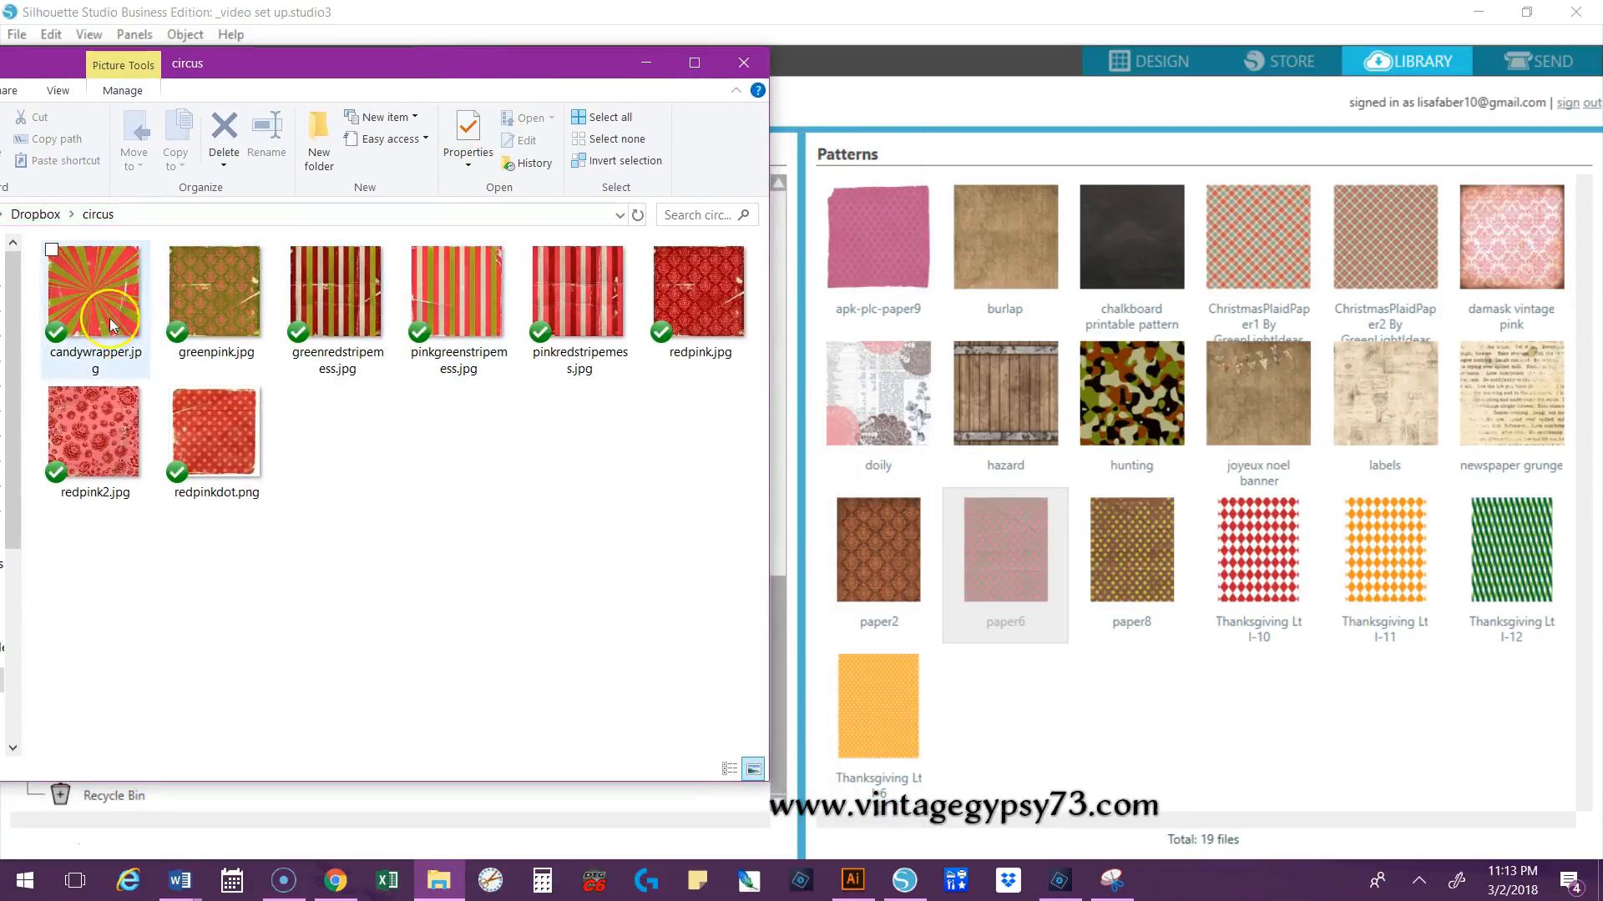
# - Add redpink2.jpg and redpink.jpg from the circus folder to the library's Patterns folder, and minimise File Explorer
pyautogui.click(79, 447)
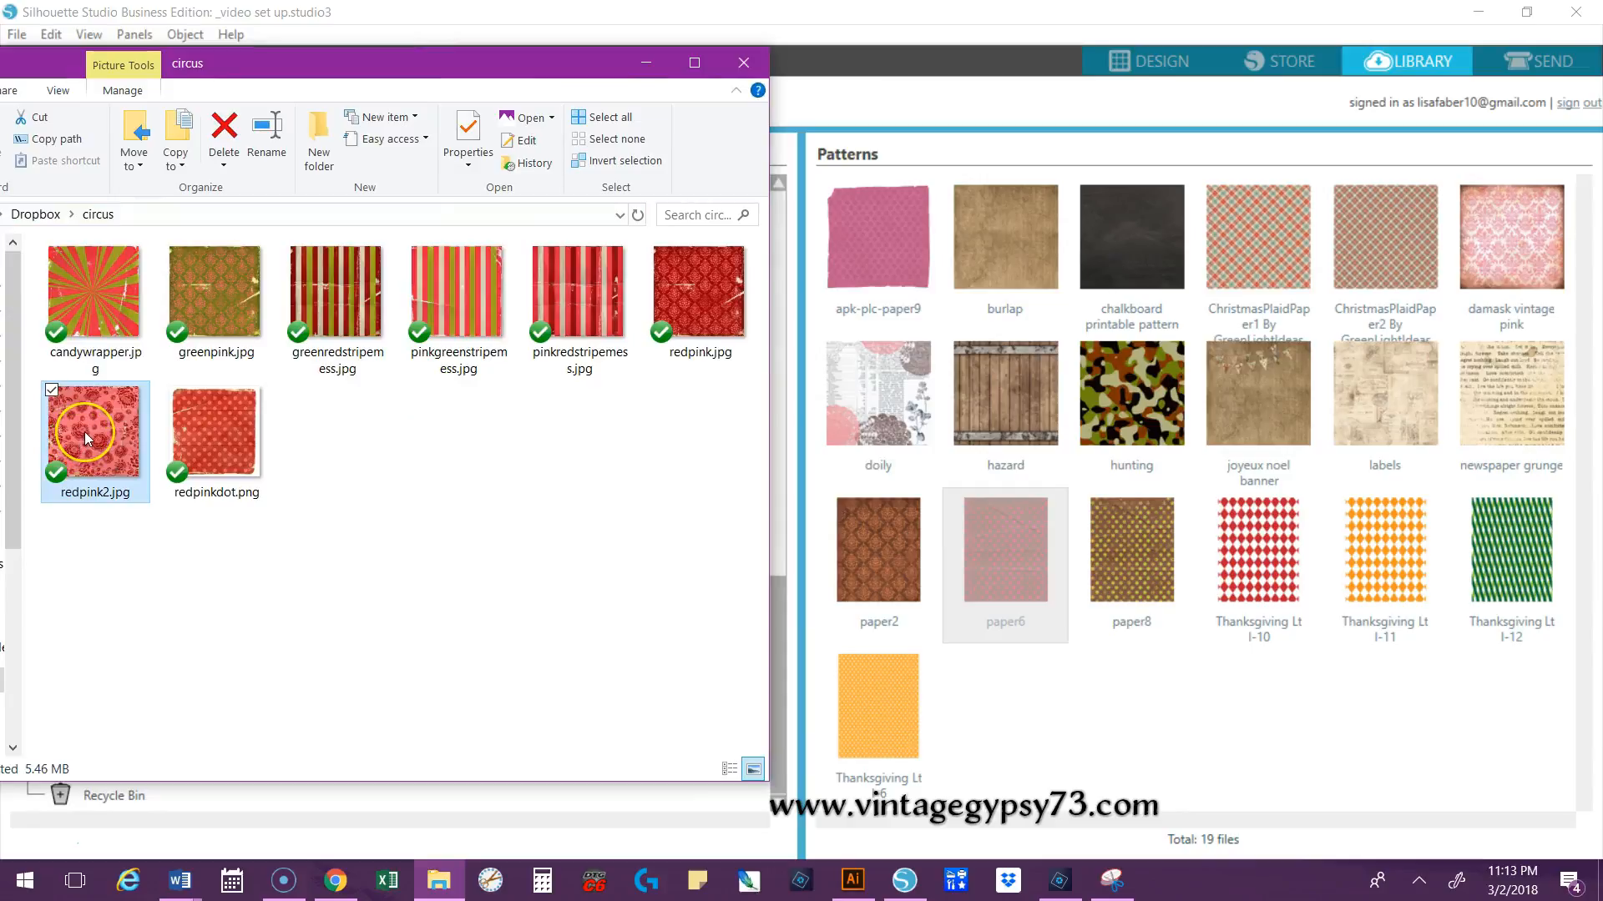
pyautogui.moveTo(83, 432); pyautogui.dragTo(1166, 724)
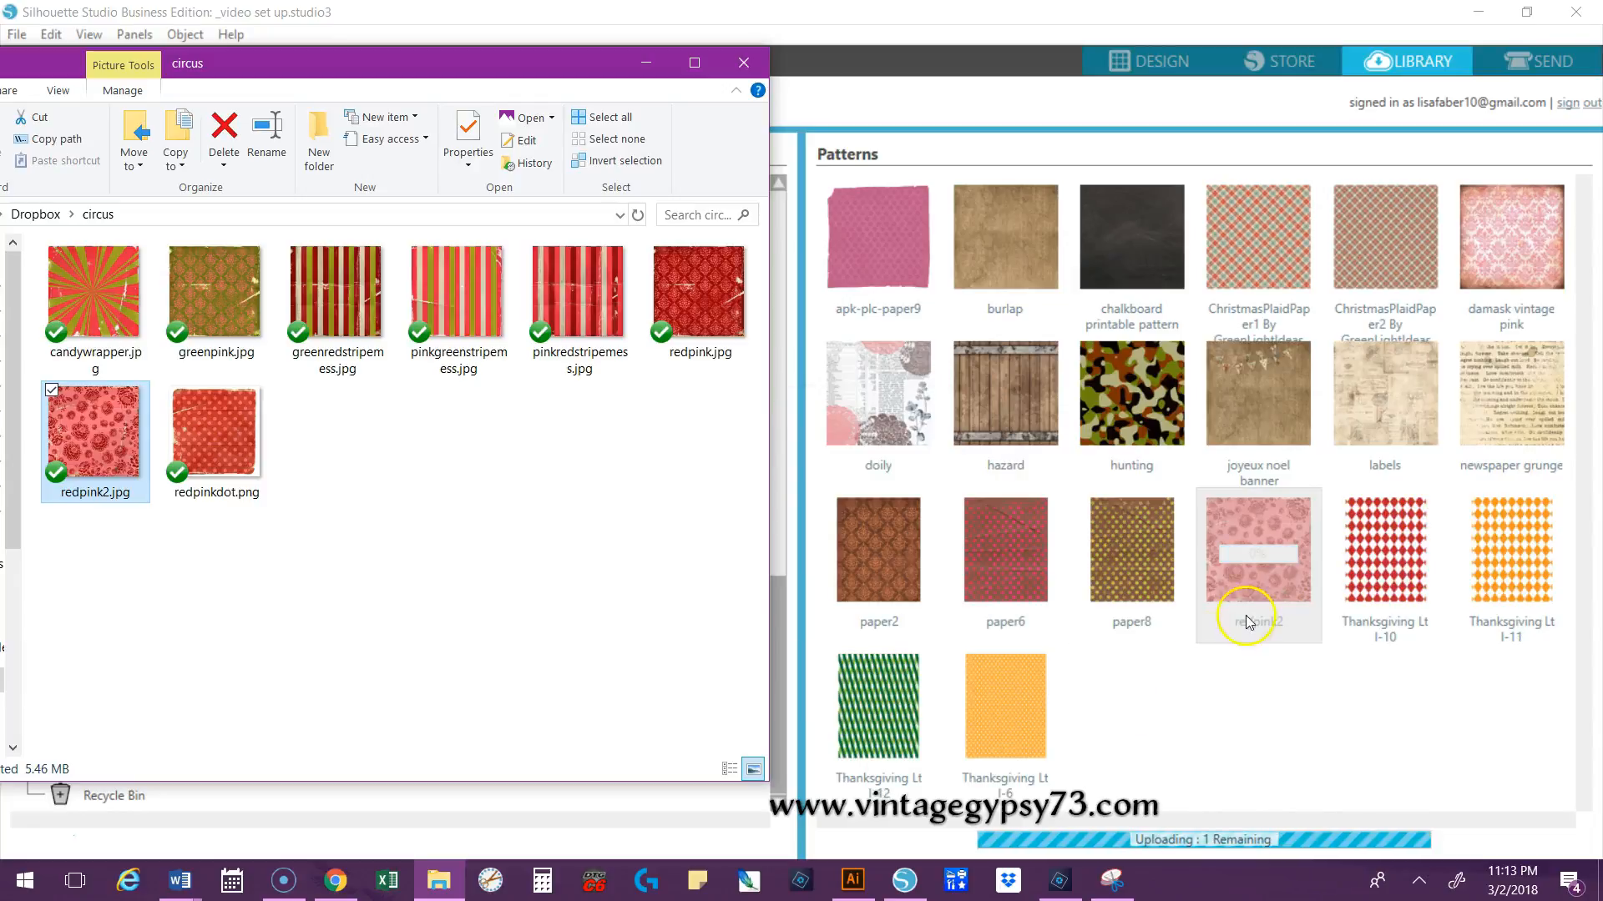
pyautogui.click(202, 437)
pyautogui.moveTo(605, 278); pyautogui.dragTo(1176, 747)
pyautogui.moveTo(698, 285); pyautogui.dragTo(1124, 771)
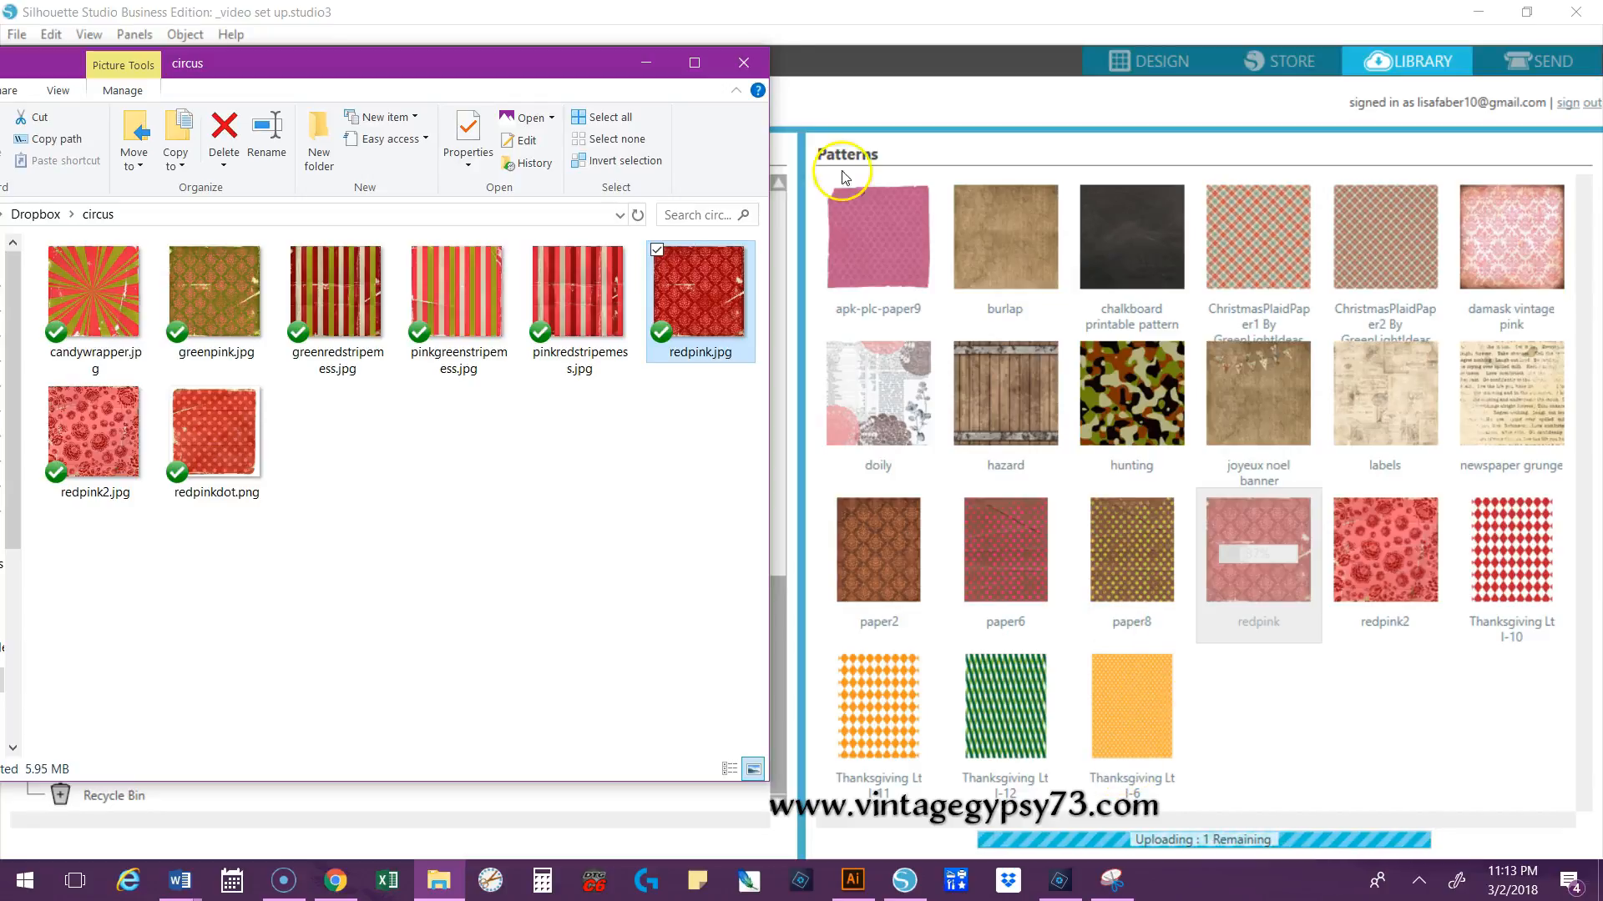
pyautogui.click(628, 76)
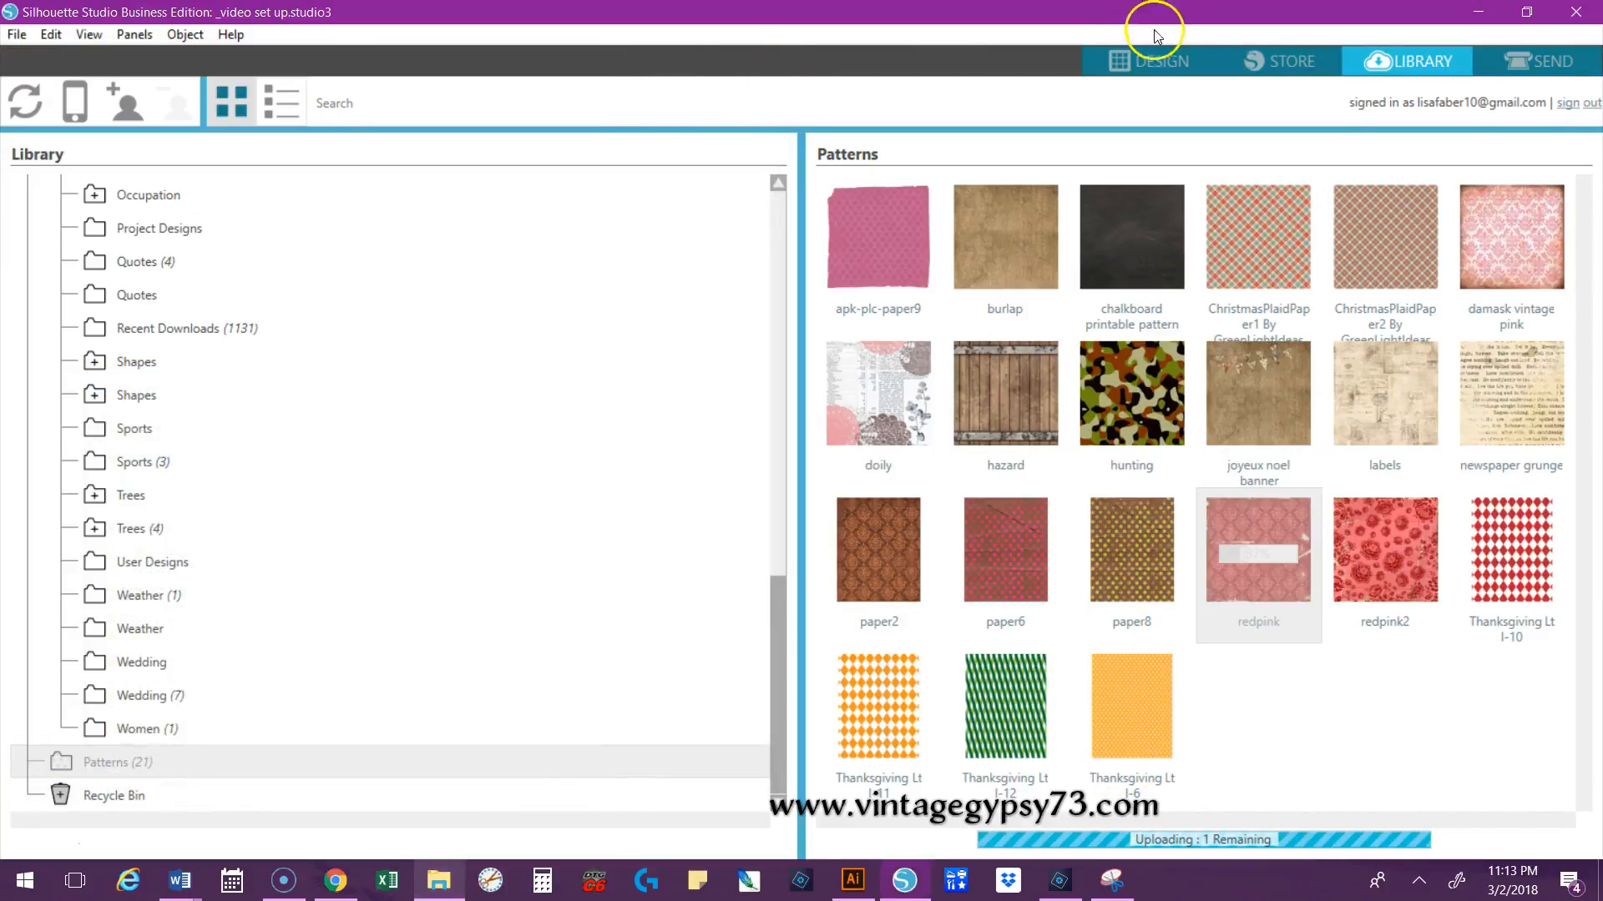
# - Return to the design workspace and choose the redpink2 rose paper from the user Patterns as the fill pattern
pyautogui.click(1159, 58)
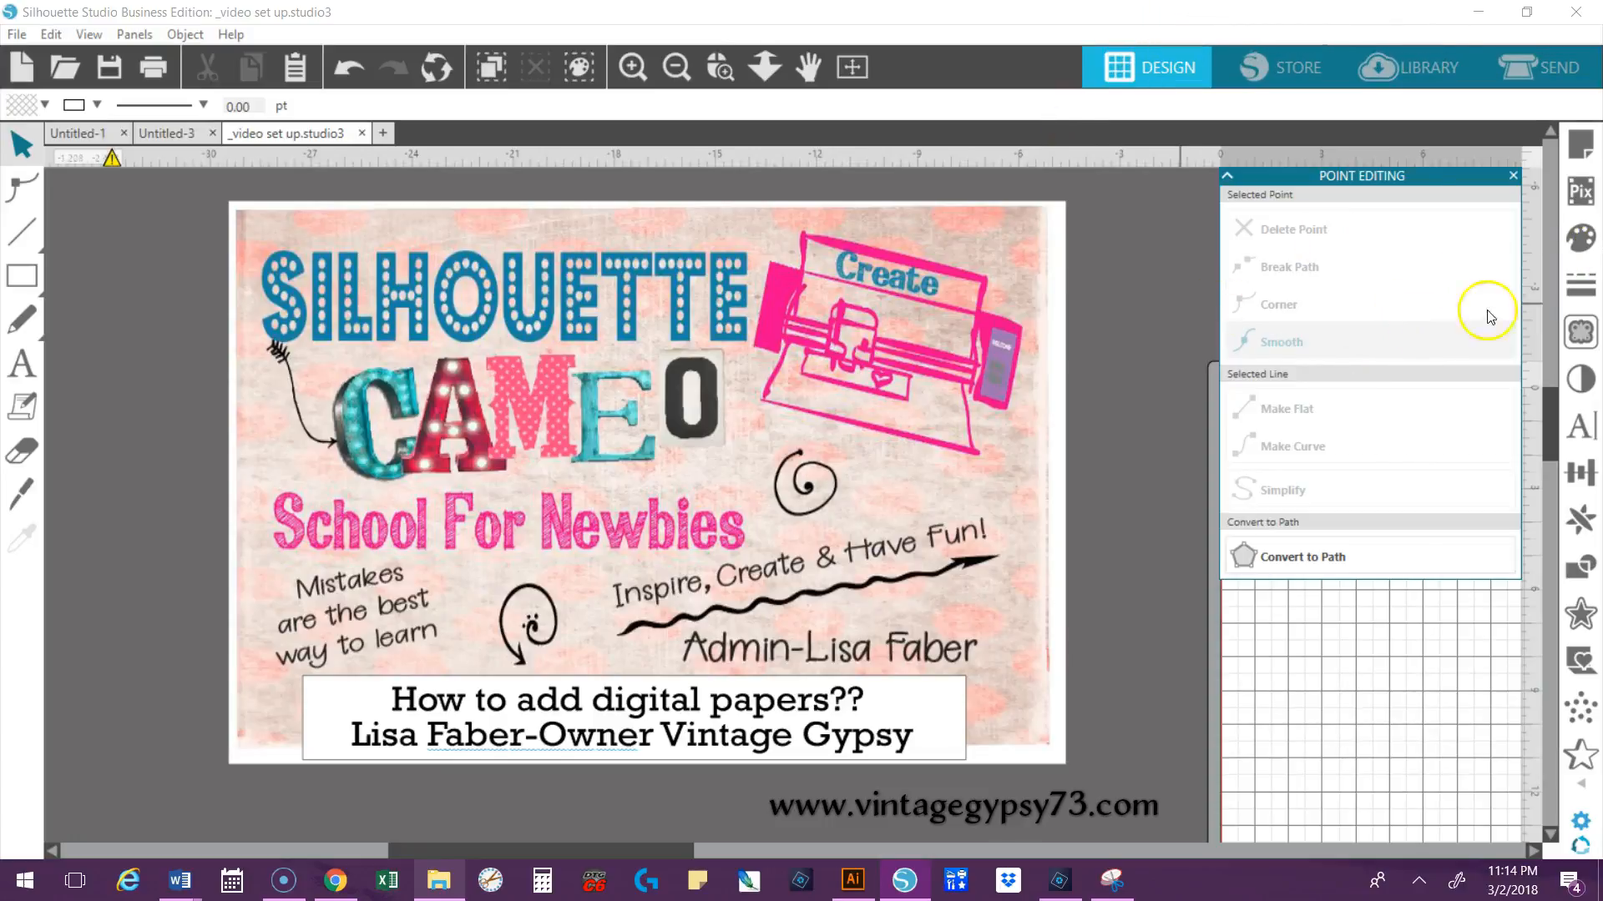
pyautogui.click(1583, 240)
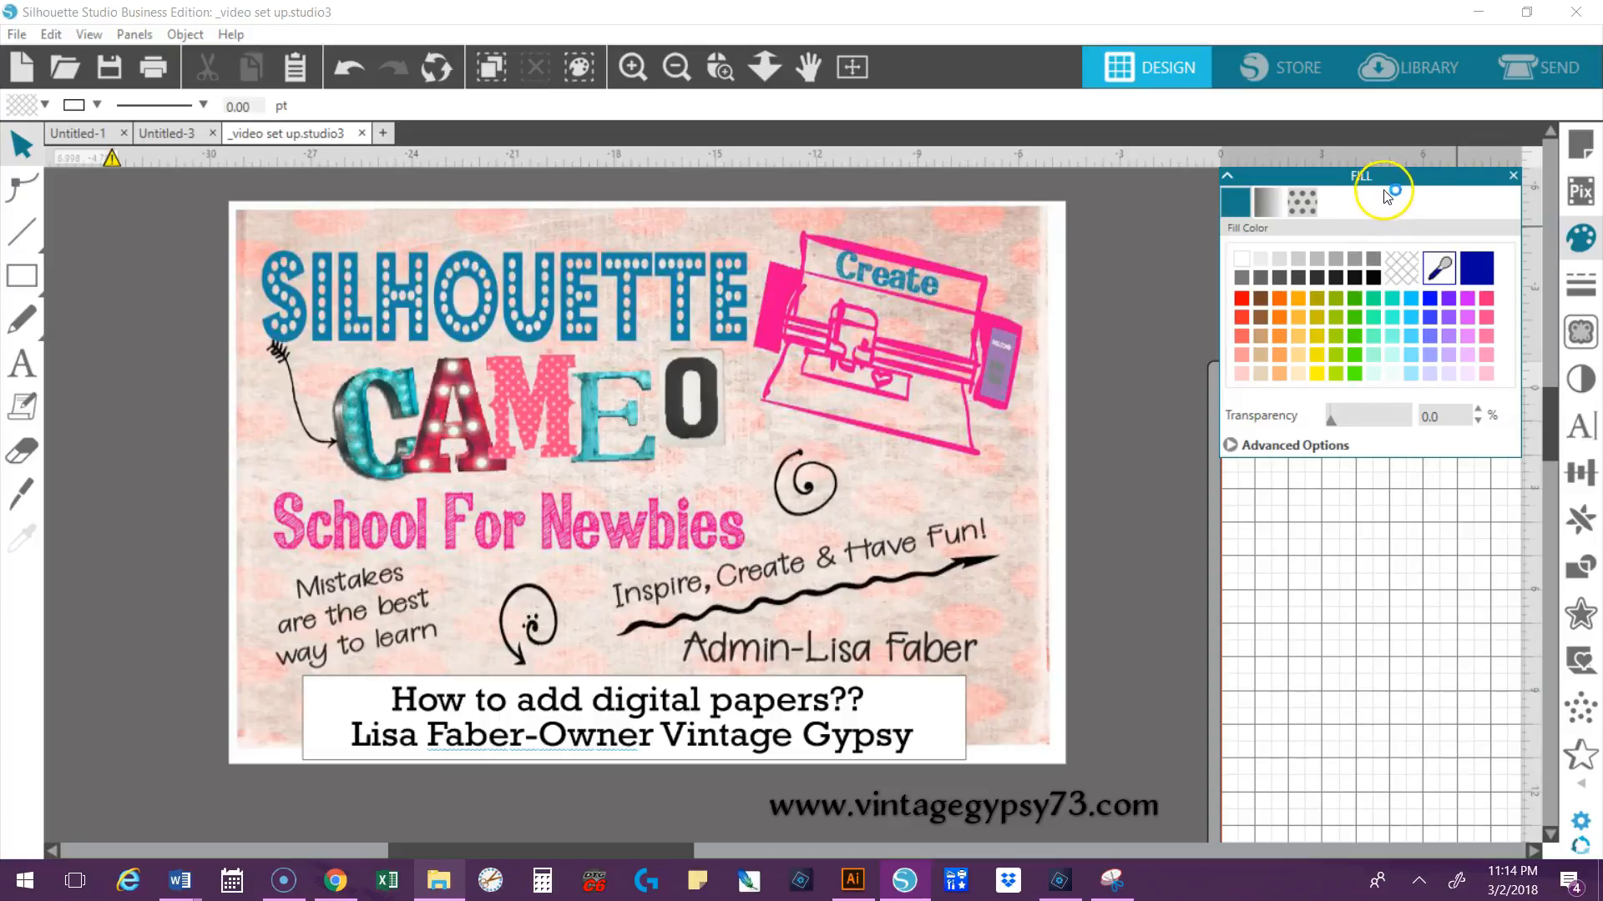
pyautogui.click(1307, 204)
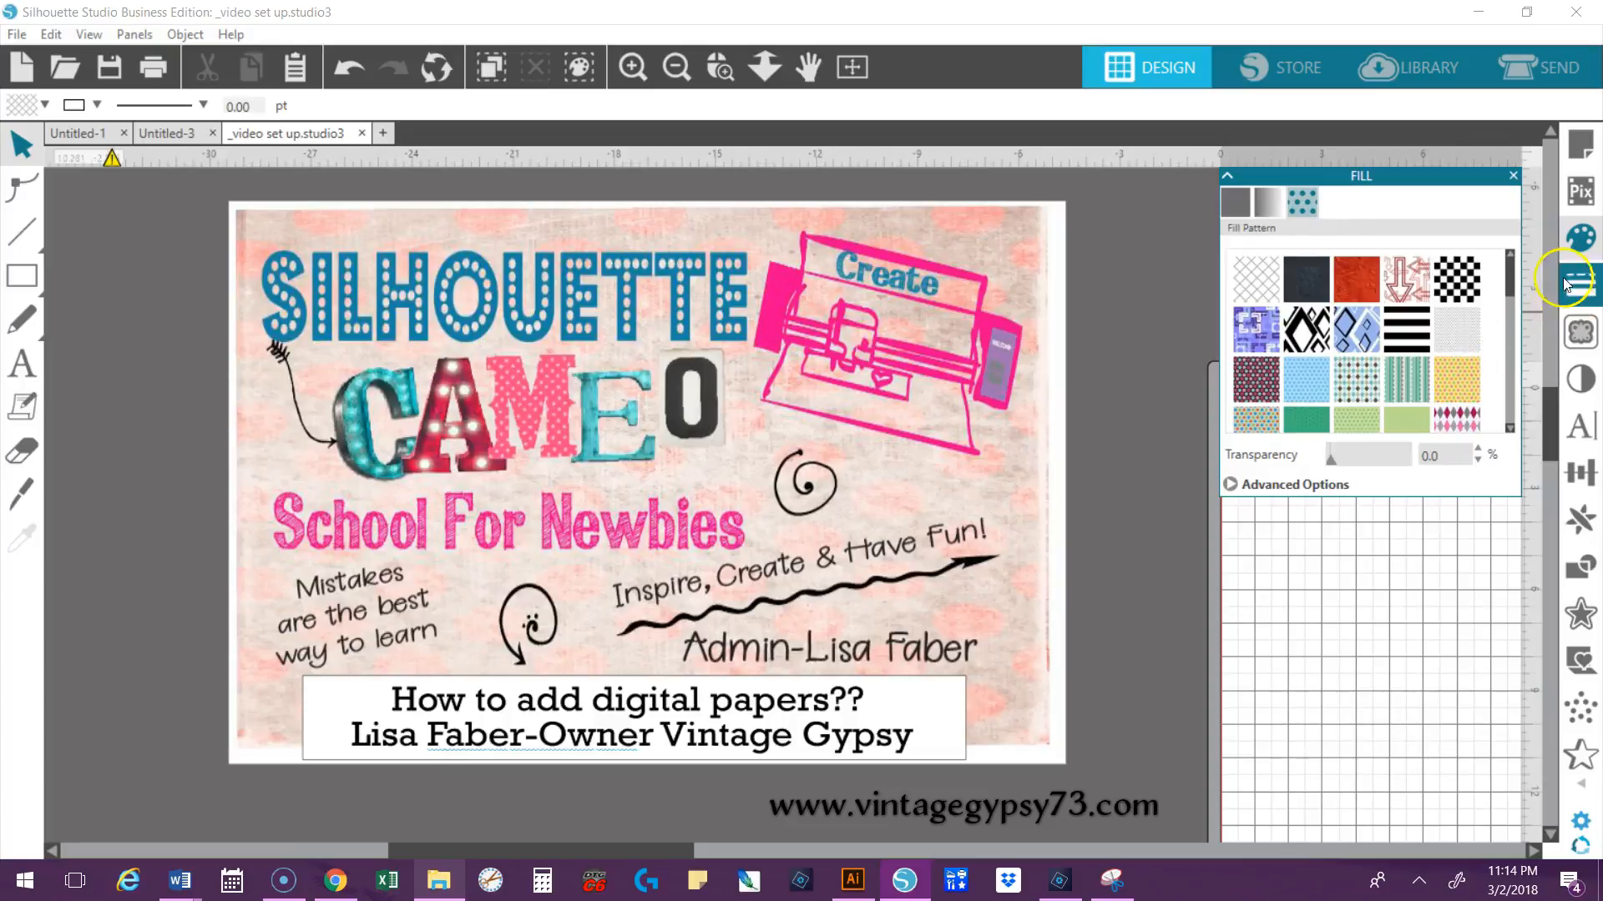
pyautogui.moveTo(1508, 309); pyautogui.dragTo(1516, 379)
pyautogui.click(1300, 317)
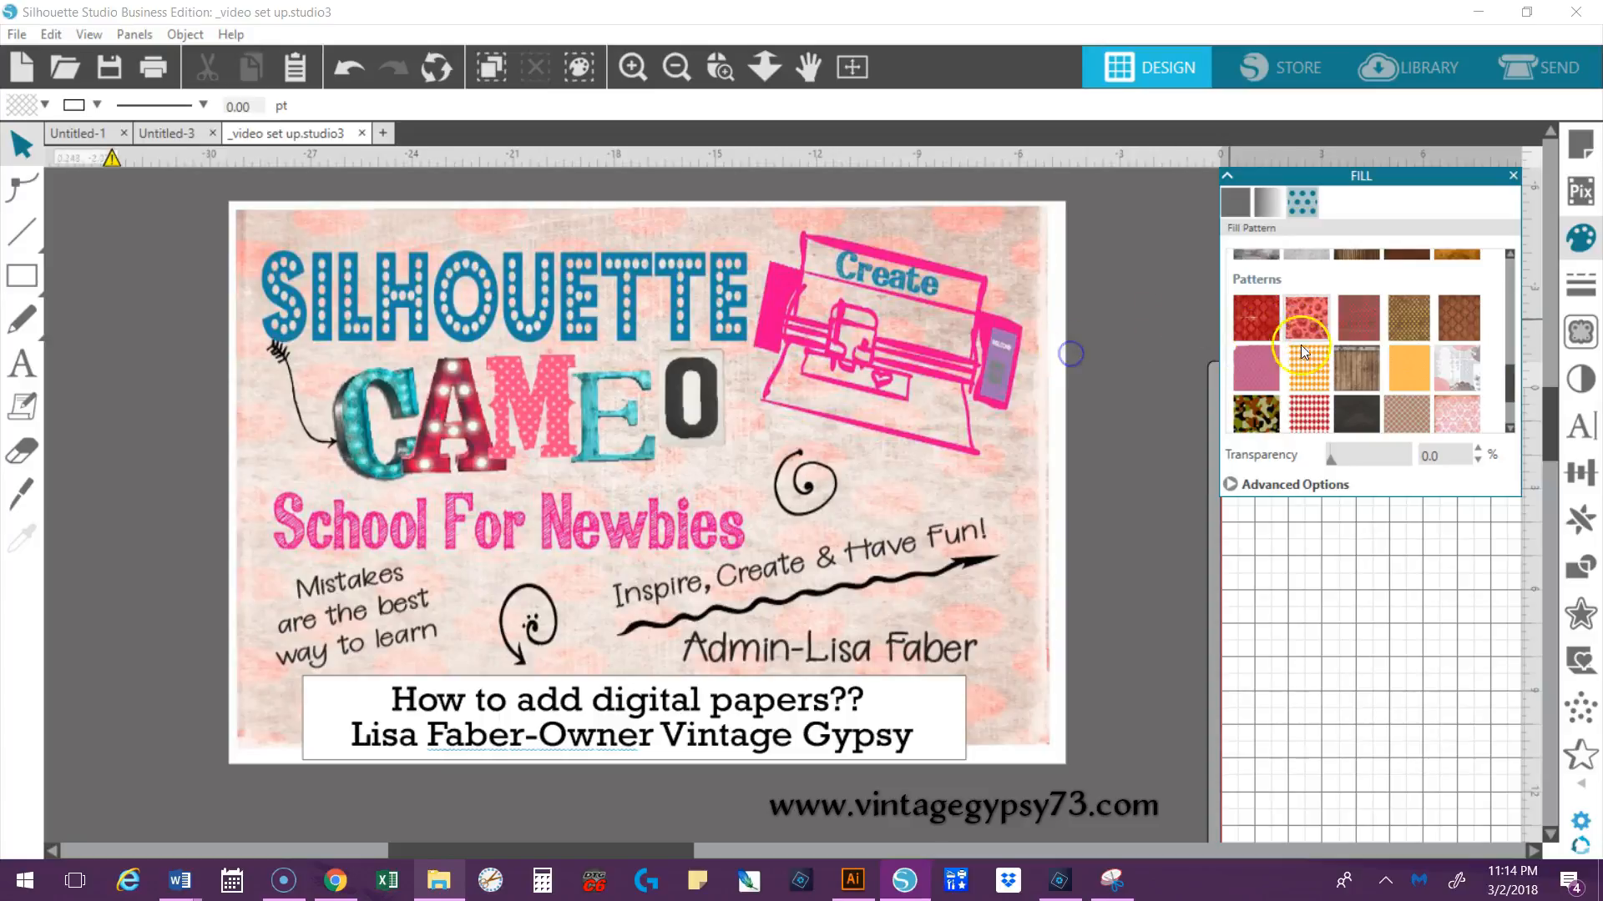
# - Draw a rose-patterned rectangle about 14.3 by 11.8 in over the banner artwork and clear its fill
pyautogui.click(22, 276)
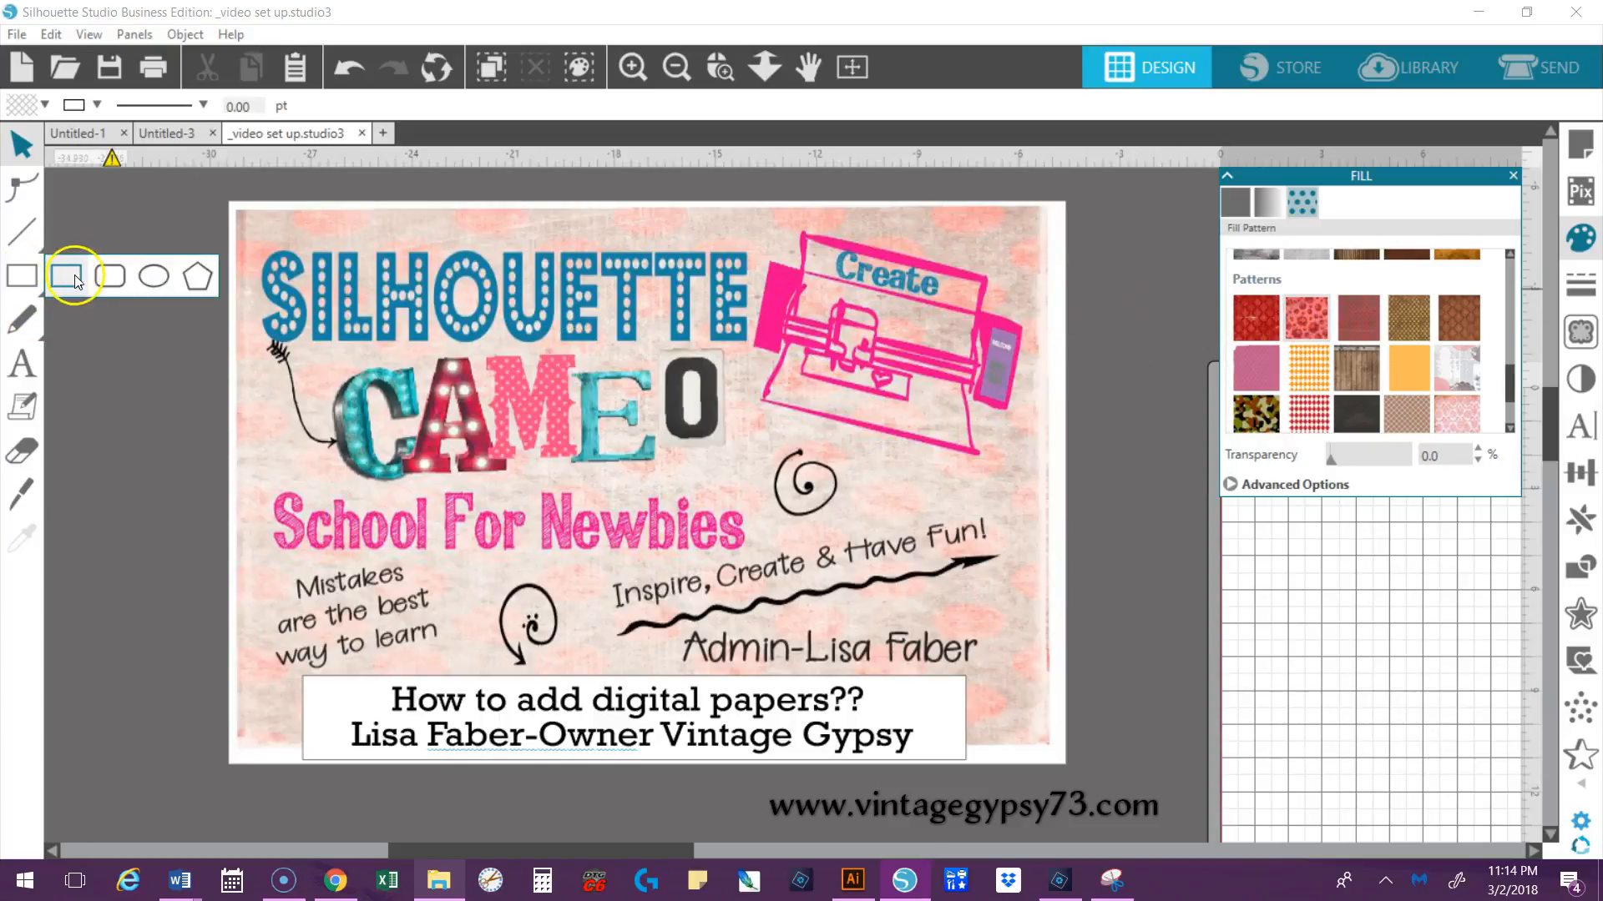
pyautogui.moveTo(827, 363); pyautogui.dragTo(1309, 761)
pyautogui.moveTo(1047, 611); pyautogui.dragTo(550, 514)
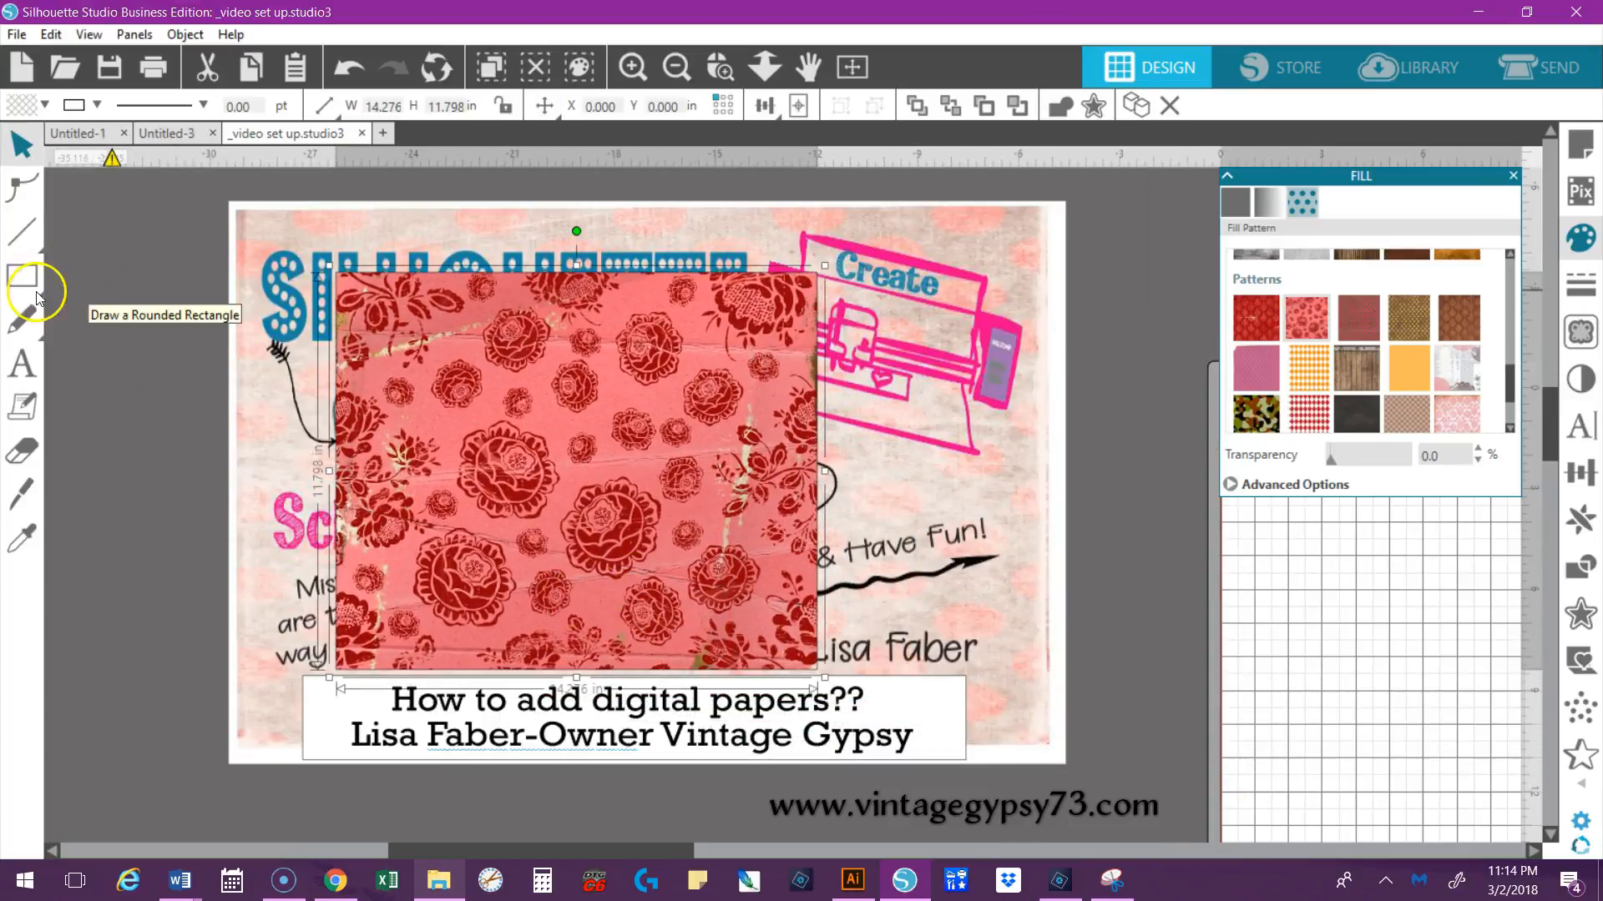
pyautogui.moveTo(1509, 392); pyautogui.dragTo(1509, 255)
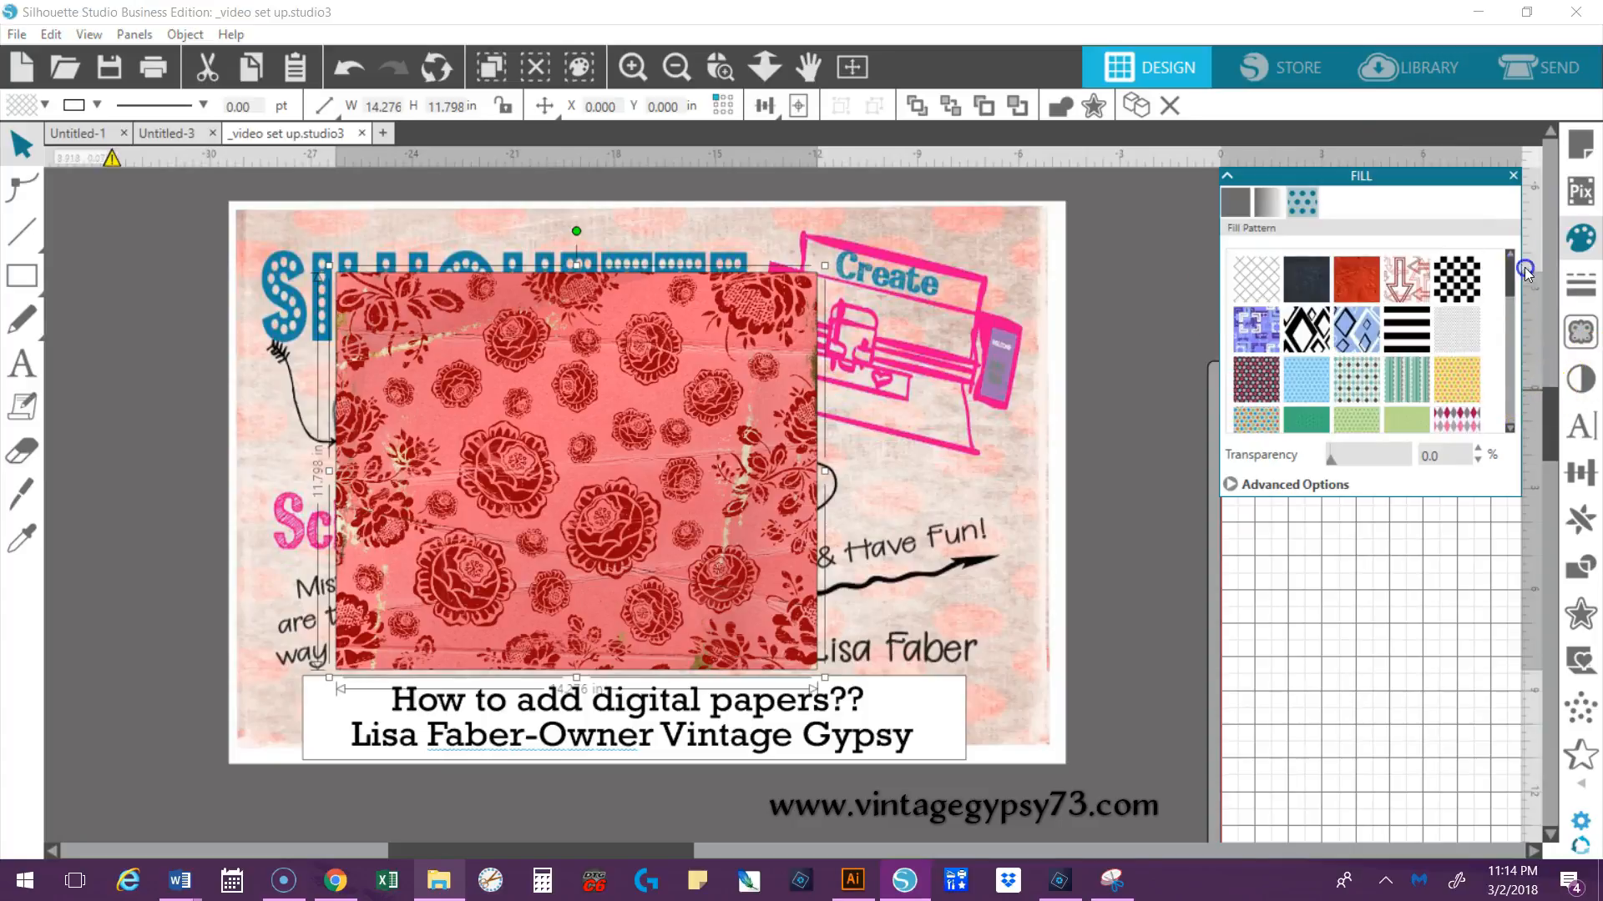
pyautogui.click(1244, 282)
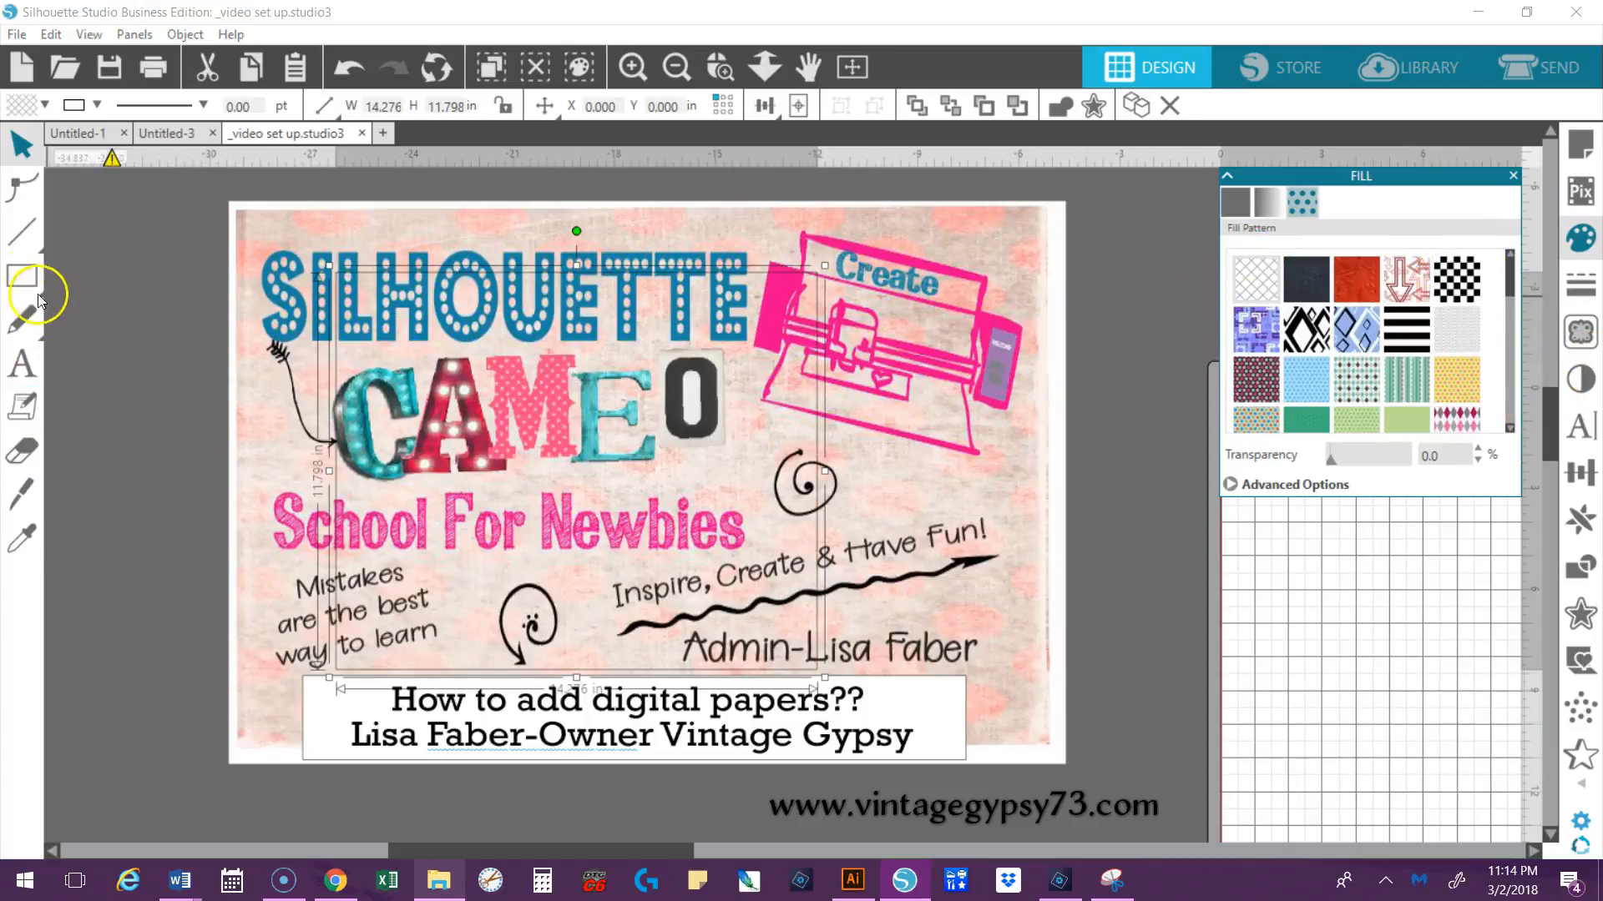
# - Draw an ellipse about 10.8 by 9.5 in overlapping the left part of the banner artwork
pyautogui.moveTo(25, 275)
pyautogui.click(142, 279)
pyautogui.moveTo(129, 331); pyautogui.dragTo(505, 666)
# - Clear the rose pattern fill from the ellipse
pyautogui.click(410, 639)
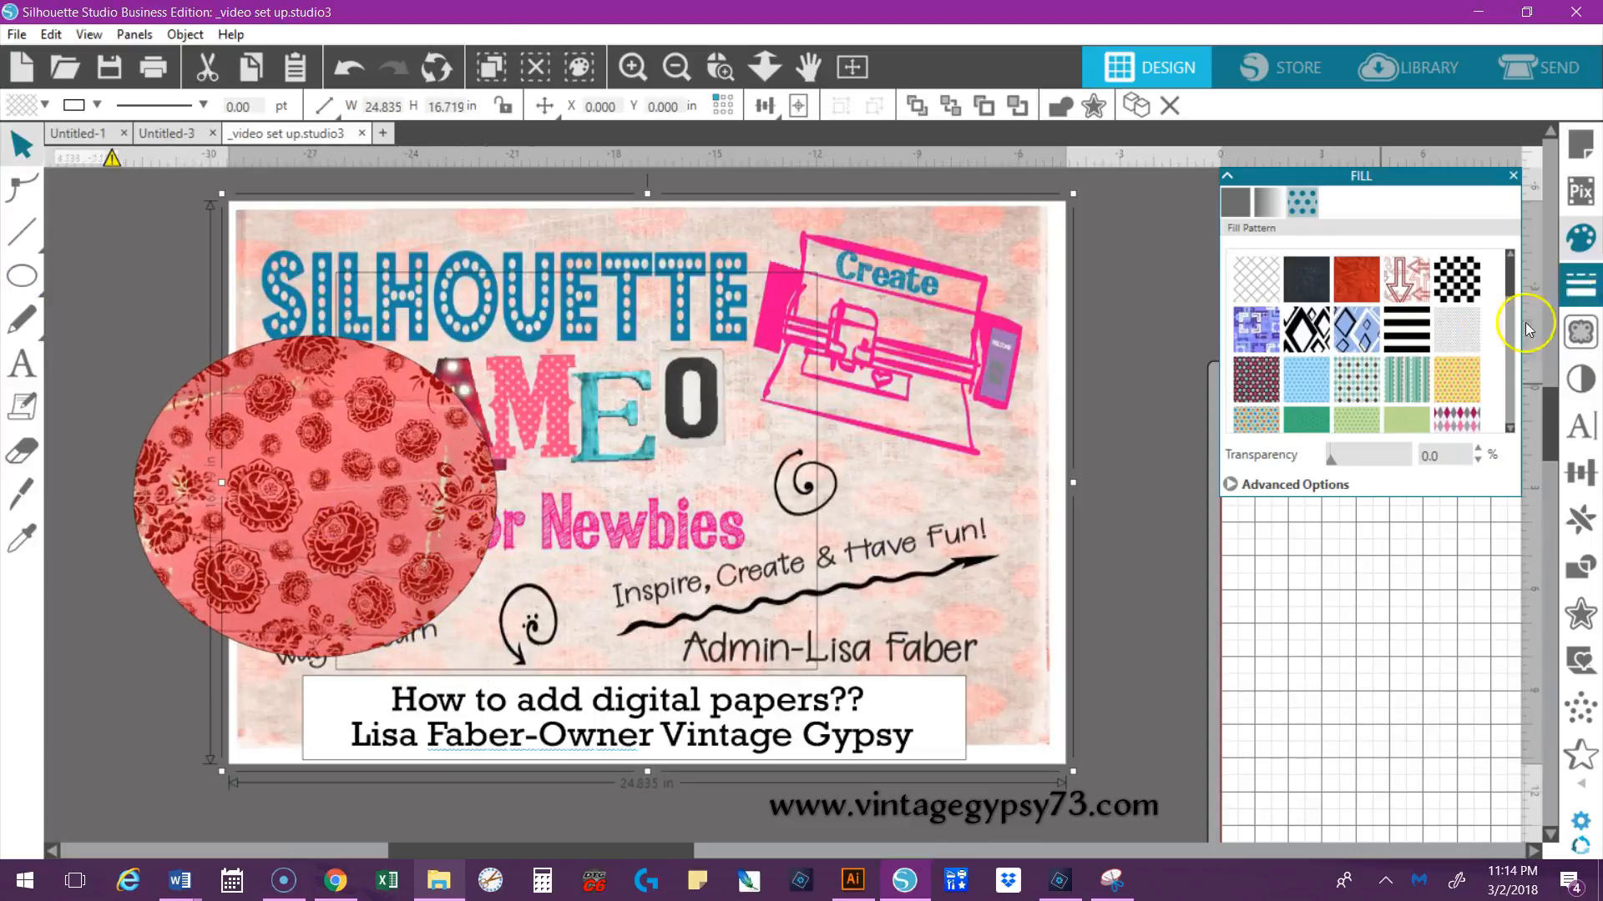
pyautogui.click(1265, 286)
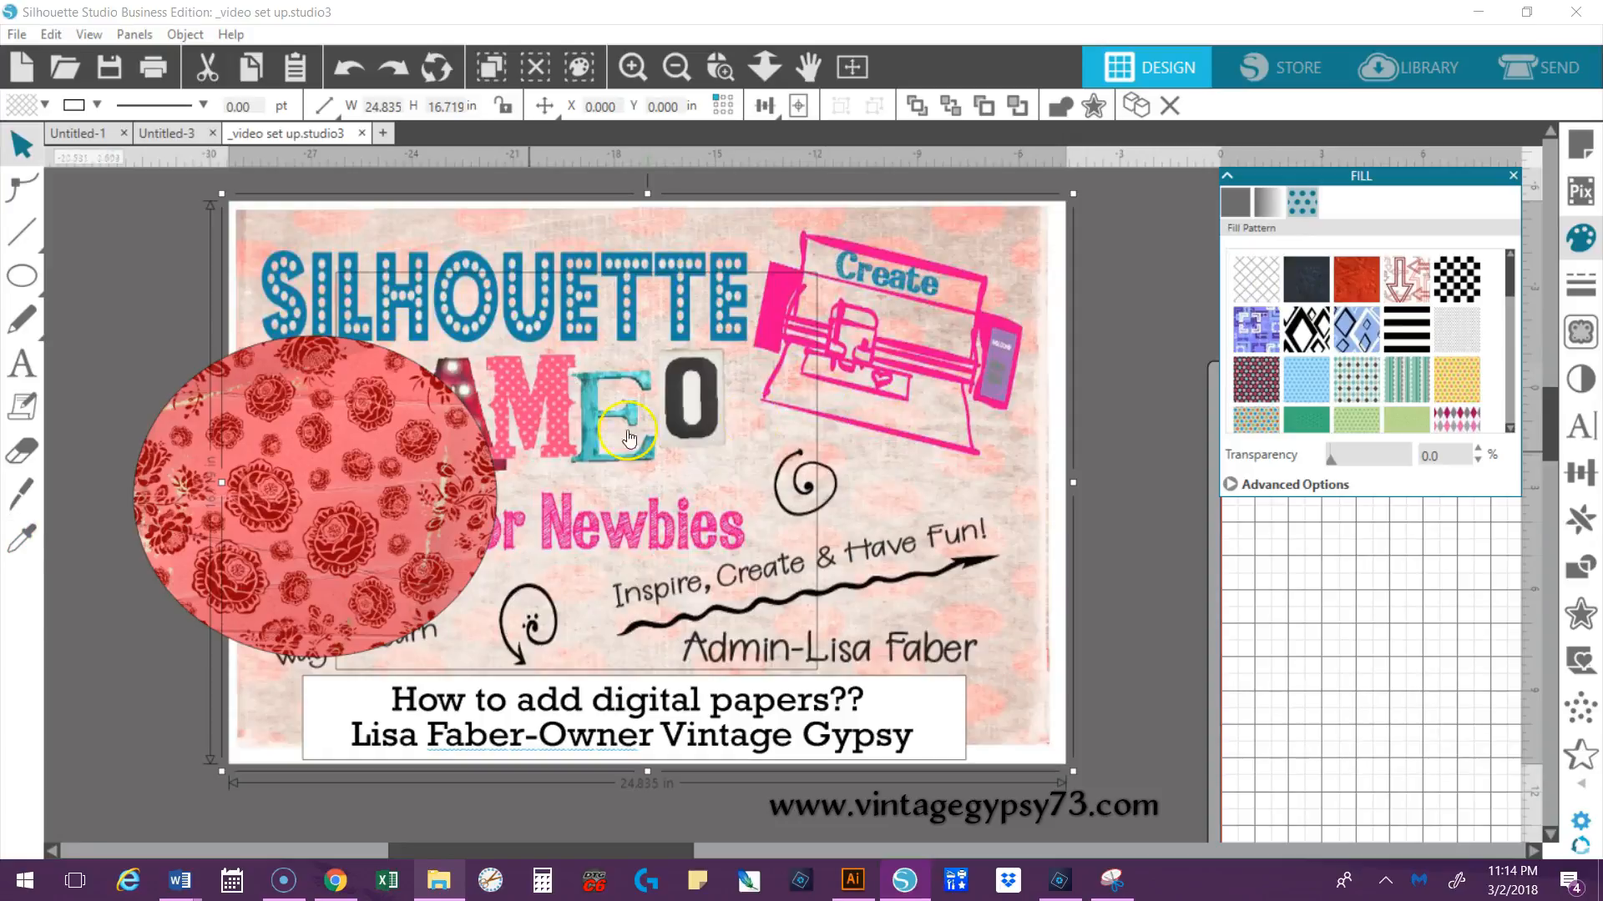
pyautogui.click(255, 514)
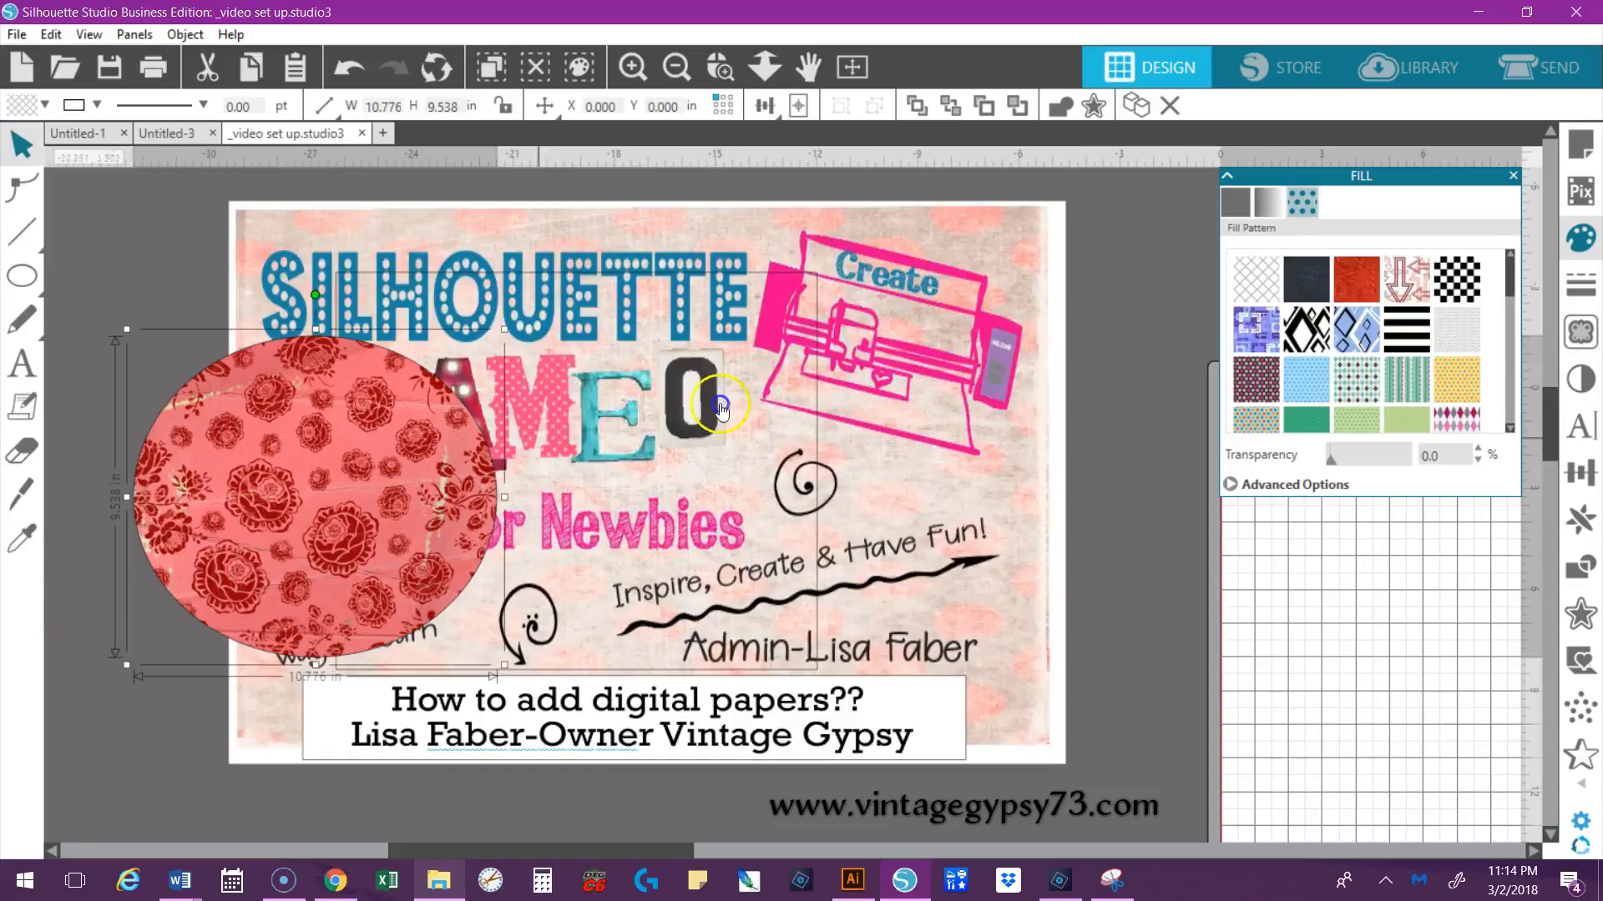
pyautogui.click(1256, 286)
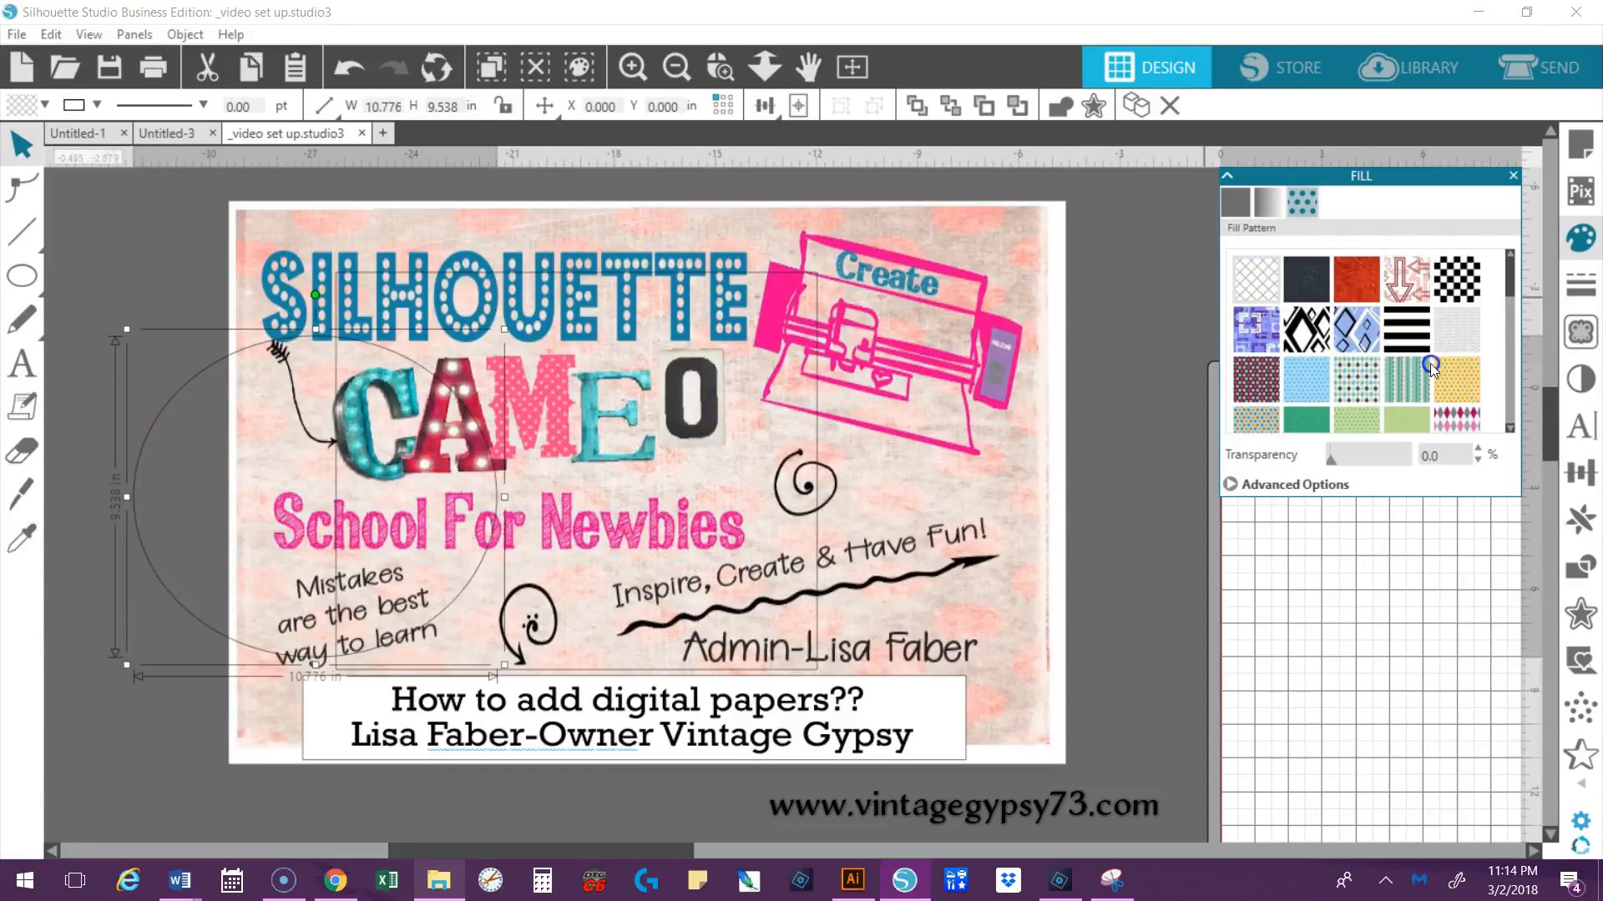
# - Fill the ellipse with the pink vintage damask pattern and move it onto the gridded page
pyautogui.scroll(-5, 1474, 392)
pyautogui.scroll(-2, 1474, 400)
pyautogui.click(1385, 354)
pyautogui.click(1346, 415)
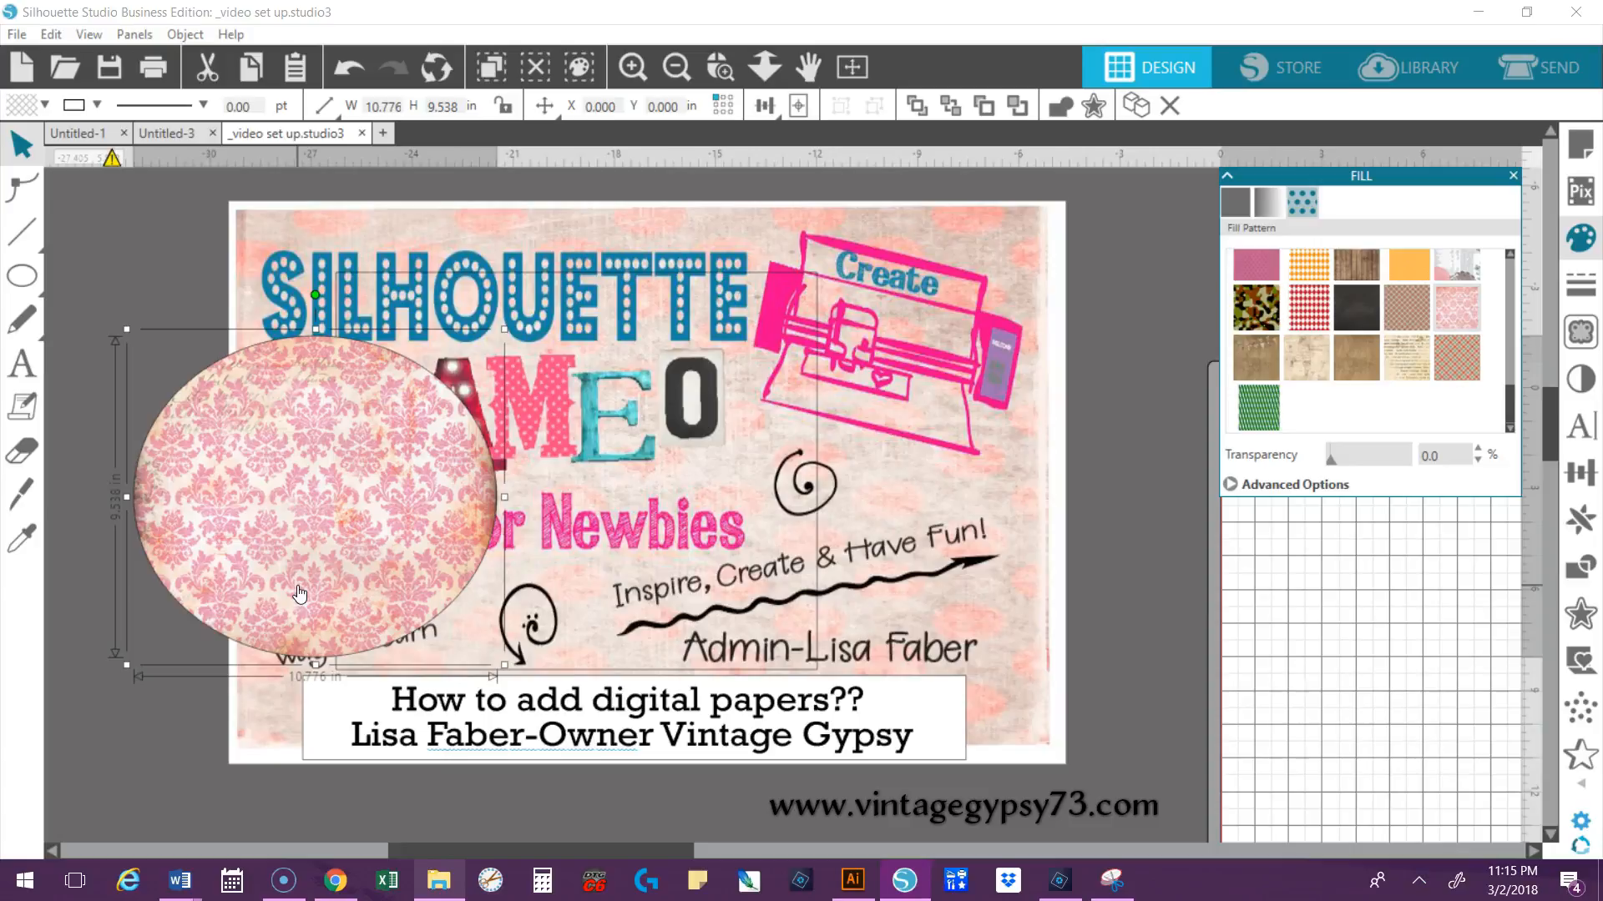
pyautogui.moveTo(349, 518); pyautogui.dragTo(1377, 677)
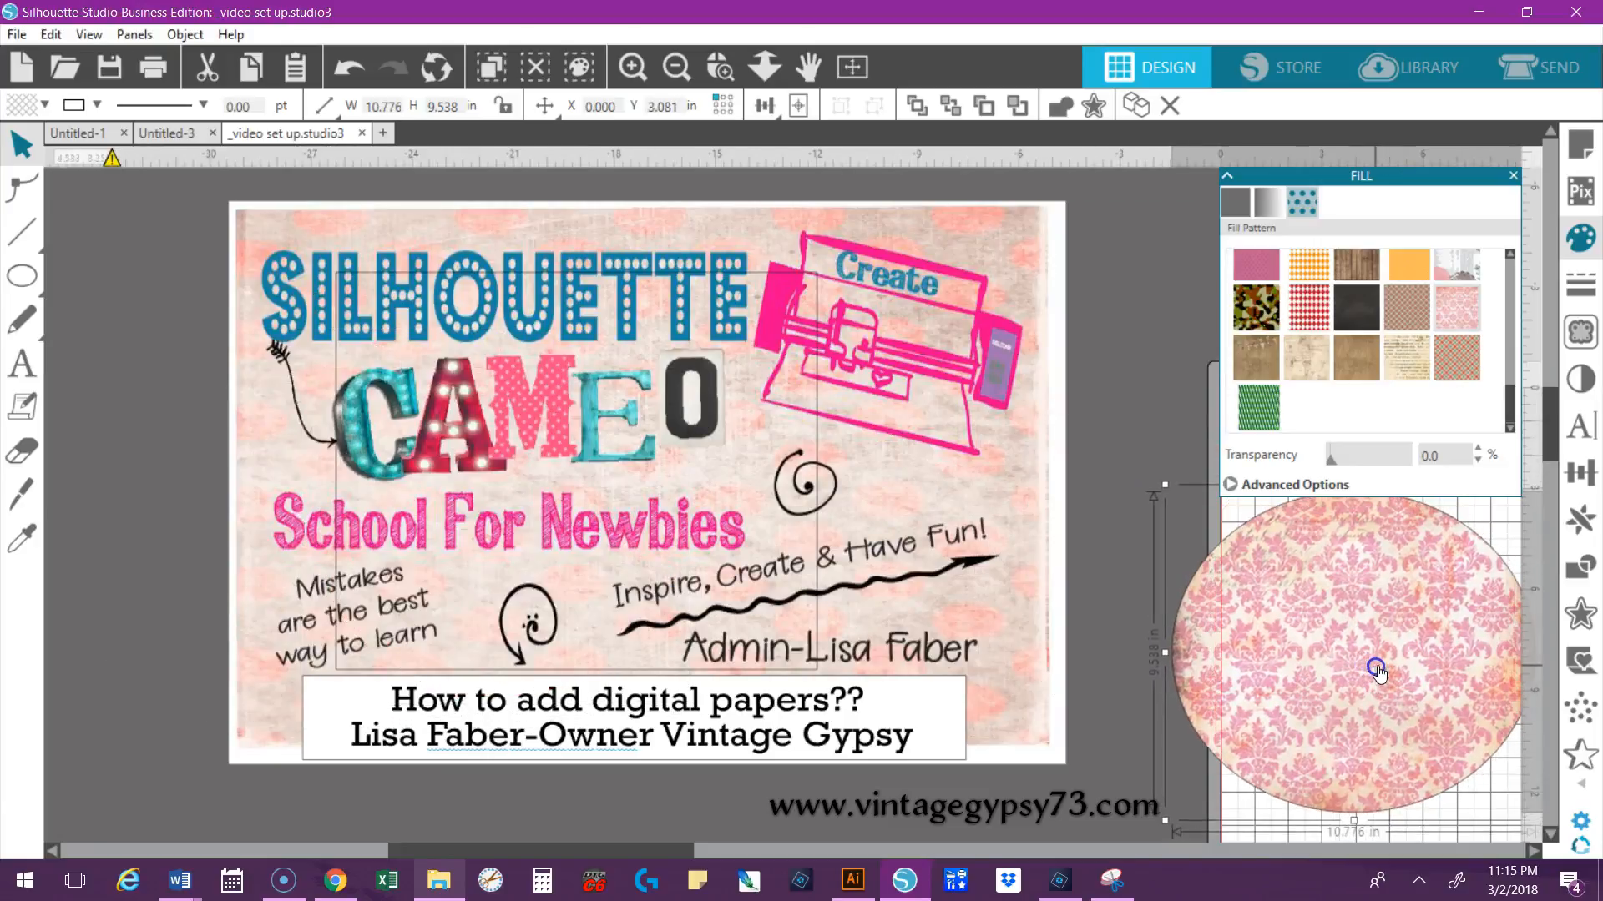
pyautogui.click(1383, 493)
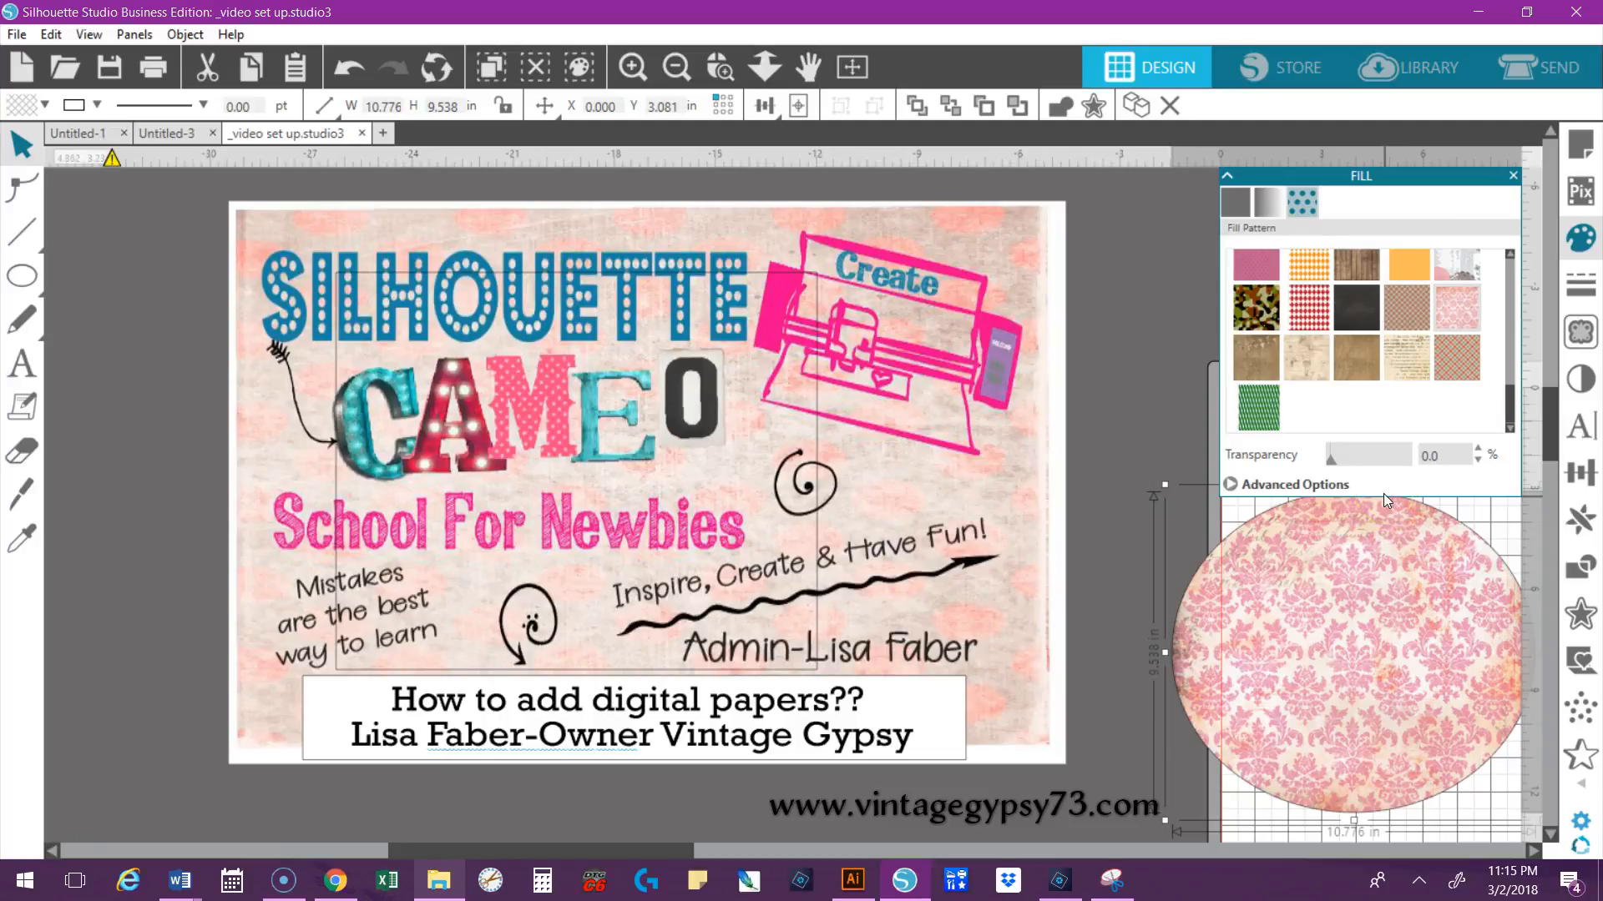